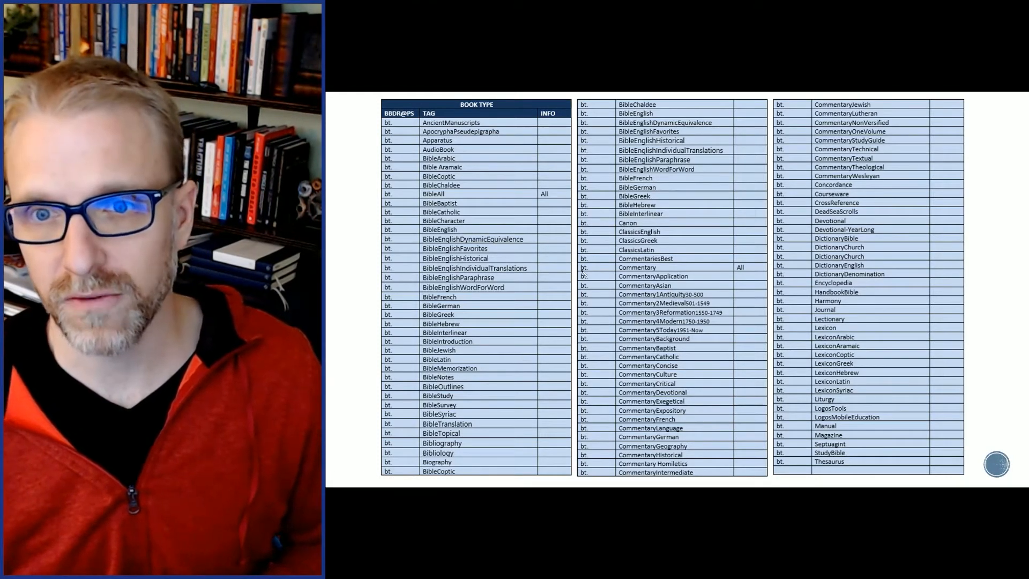
left_click_drag(579, 271, 624, 271)
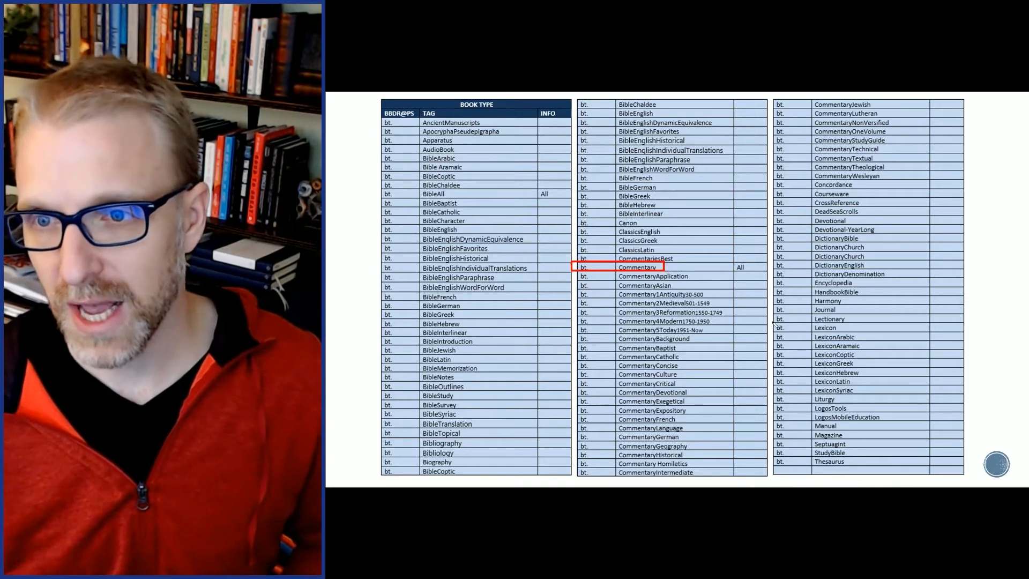
mouse_move(773, 333)
left_mouse_down()
mouse_move(830, 334)
mouse_move(820, 324)
mouse_move(774, 325)
left_mouse_up()
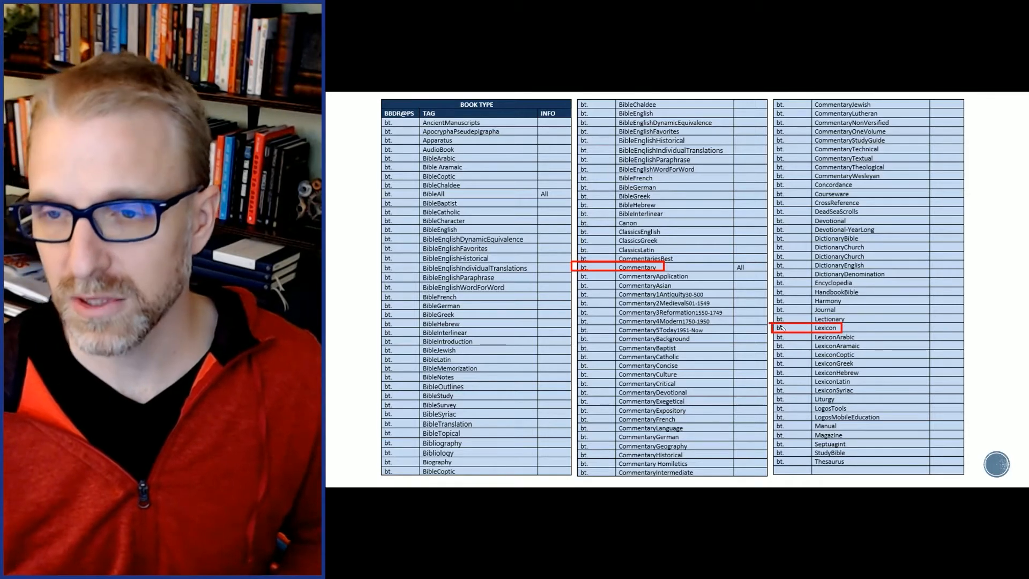
key("Escape")
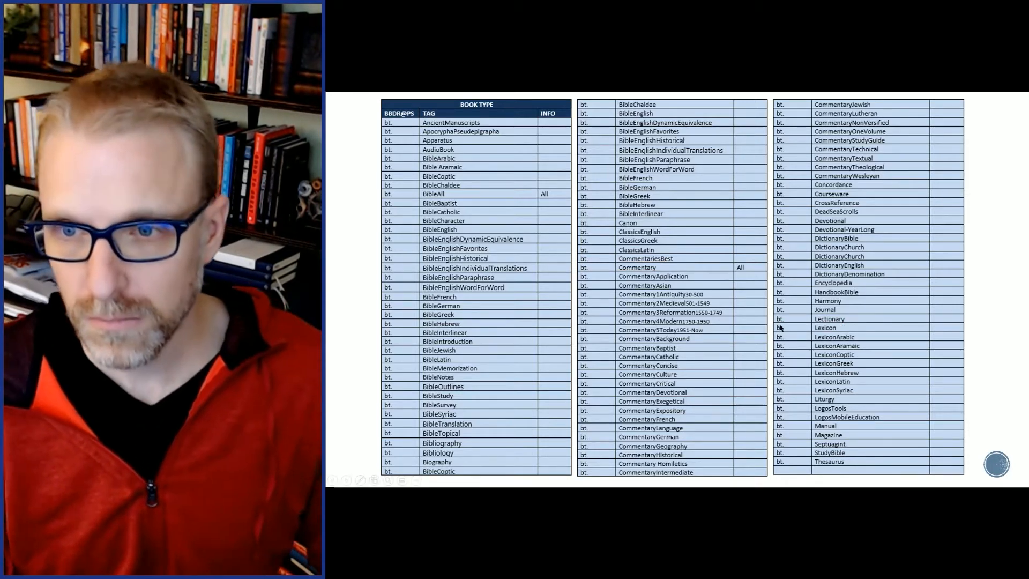
key("Right")
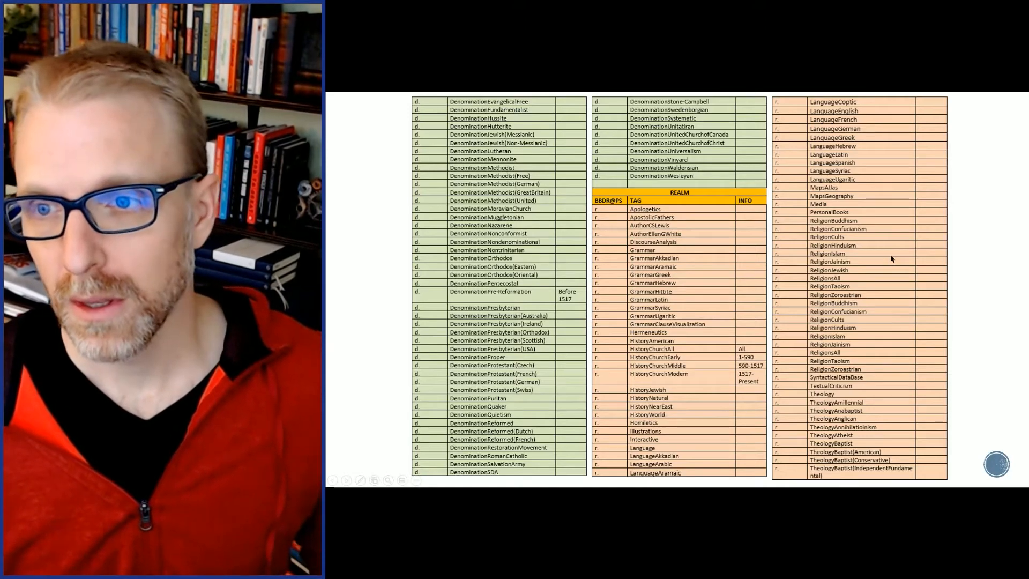
right_click(892, 259)
left_click(913, 252)
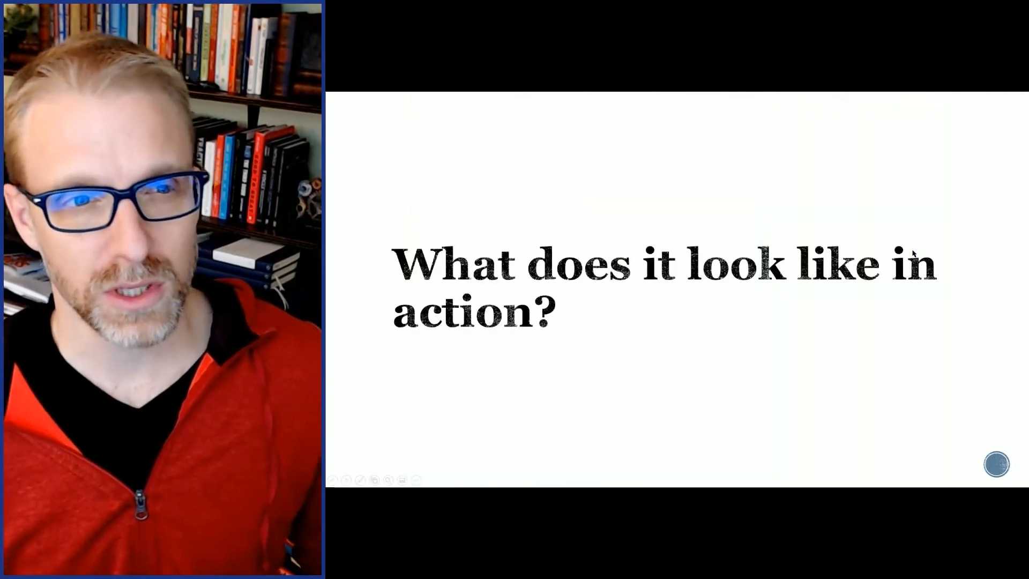
key("Right")
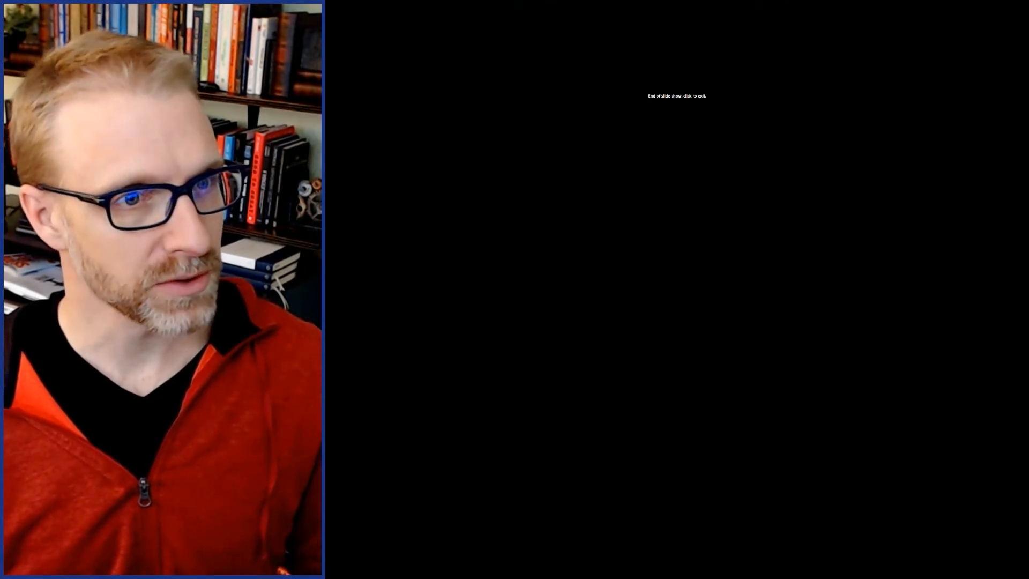
key("Escape")
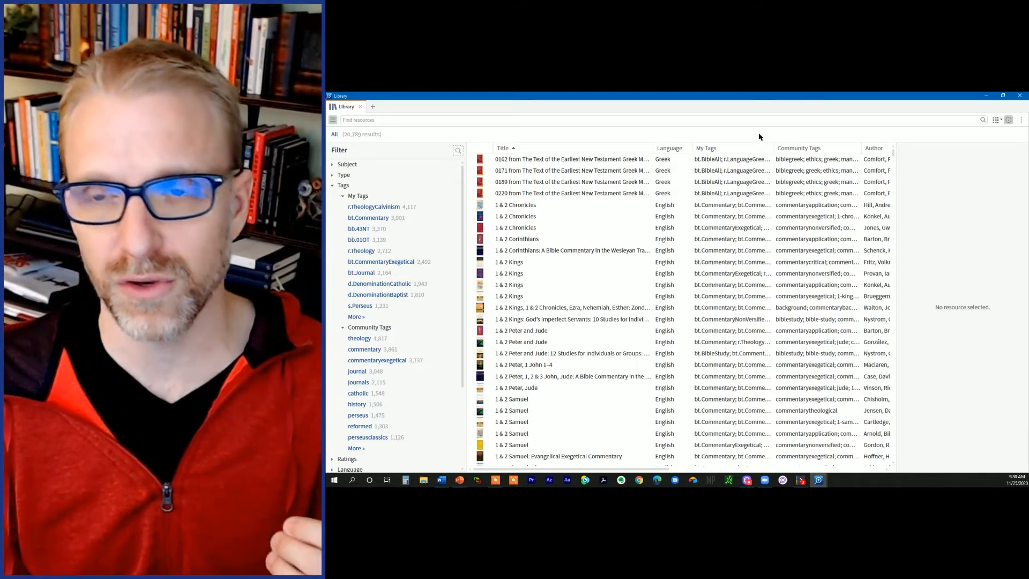
- Hide the resource information pane and the filter sidebar of the library, and show both again
left_click(1009, 119)
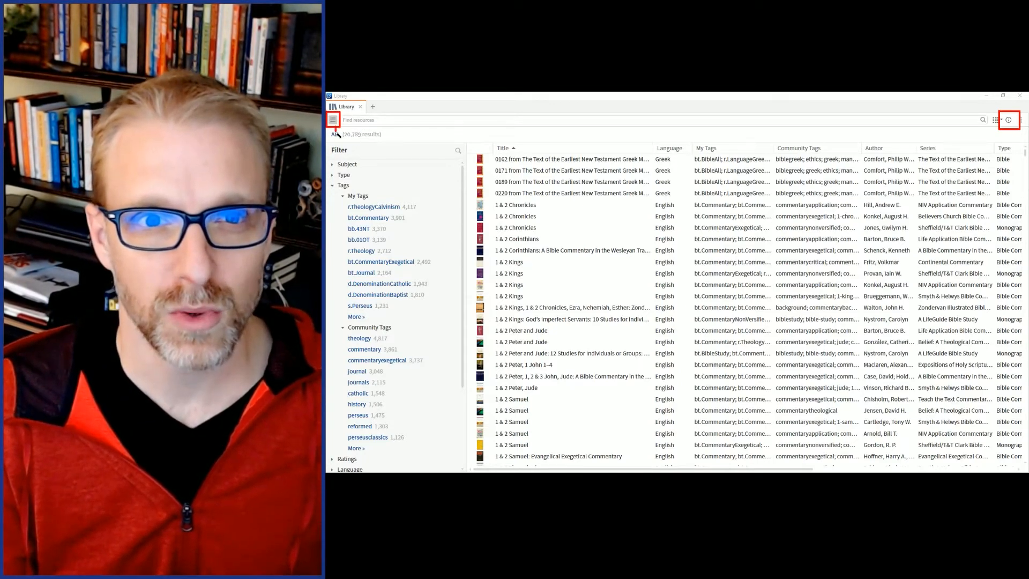
mouse_move(367, 141)
left_mouse_down()
mouse_move(443, 142)
mouse_move(471, 214)
mouse_move(472, 461)
left_mouse_up()
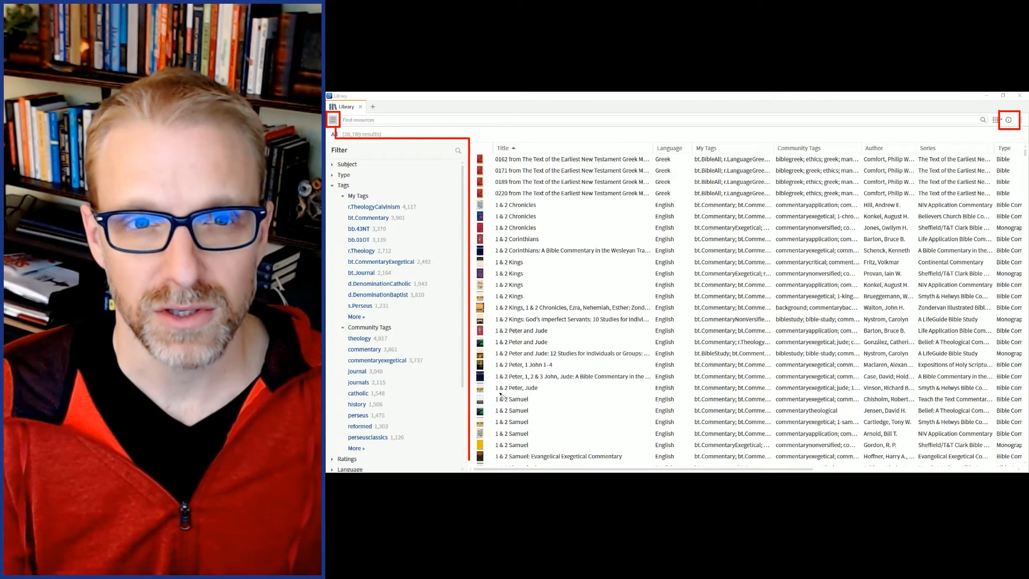
key("Escape")
left_click(333, 120)
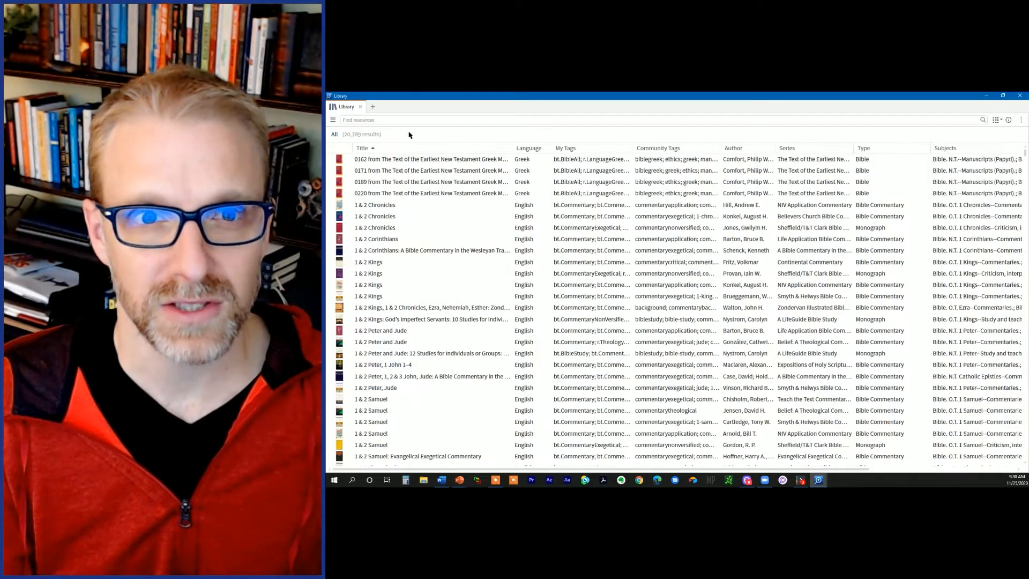
left_click(332, 122)
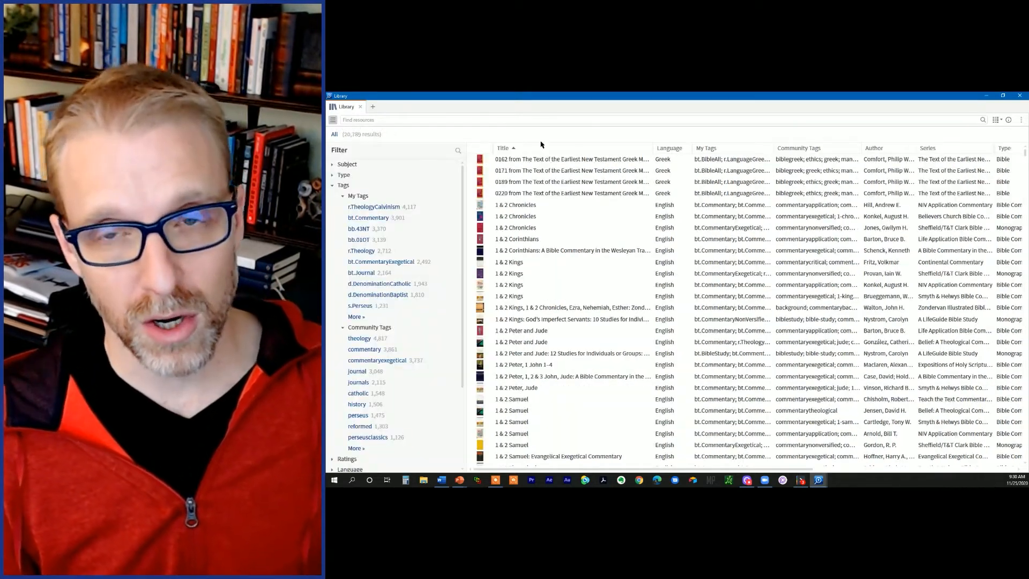
left_click(1008, 120)
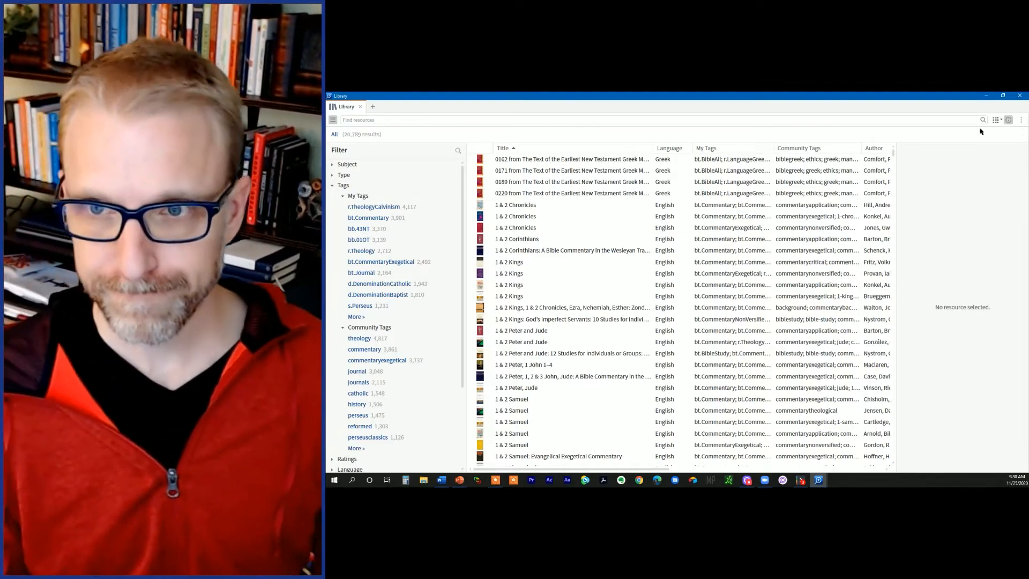
- Select the resource "0162 from The Text of the Earliest New Testament Greek Manuscripts" and examine its personal and community tags
left_click(820, 164)
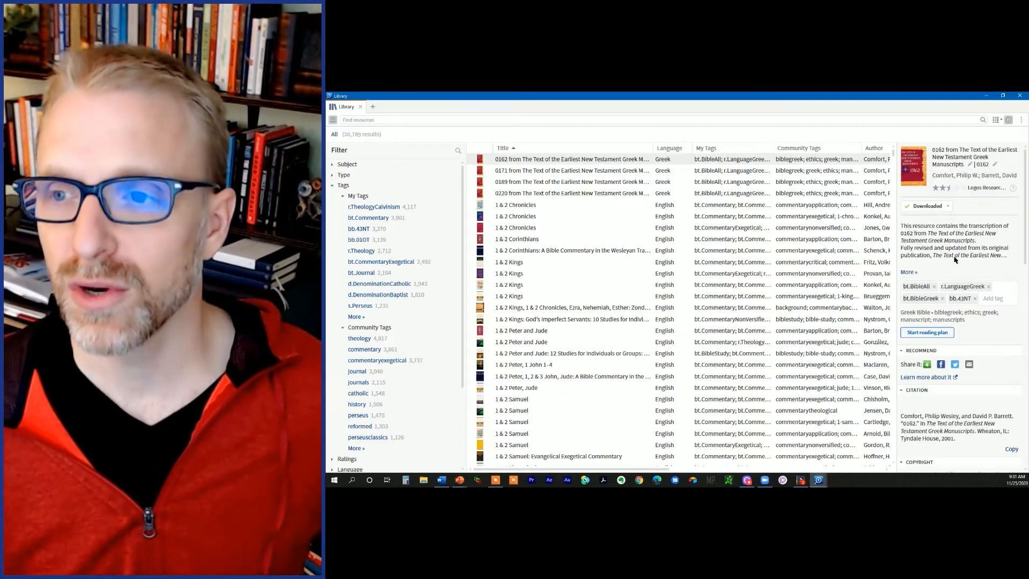
left_click_drag(899, 279, 1005, 282)
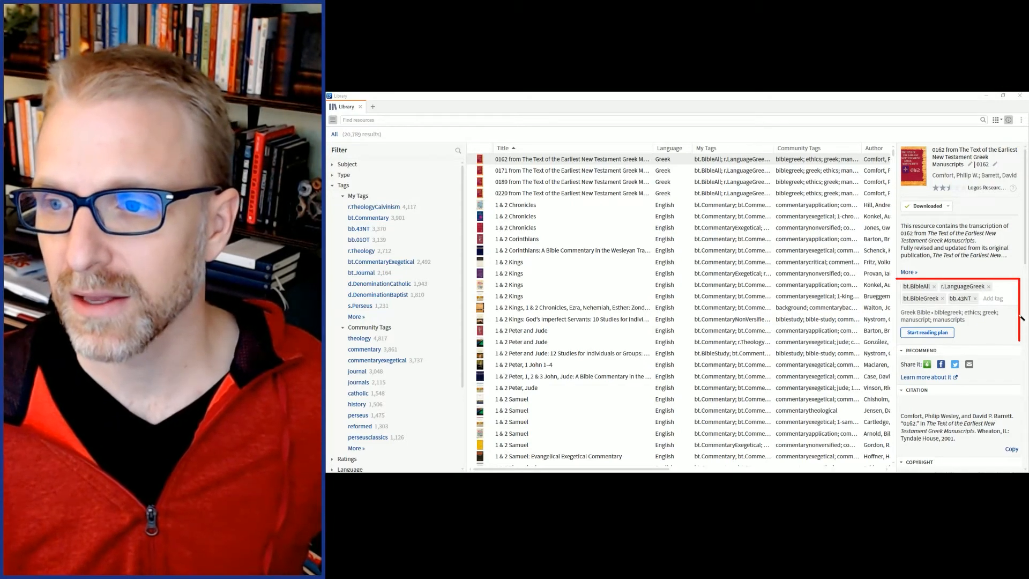
mouse_move(1010, 329)
left_mouse_down()
mouse_move(906, 327)
mouse_move(894, 296)
left_mouse_up()
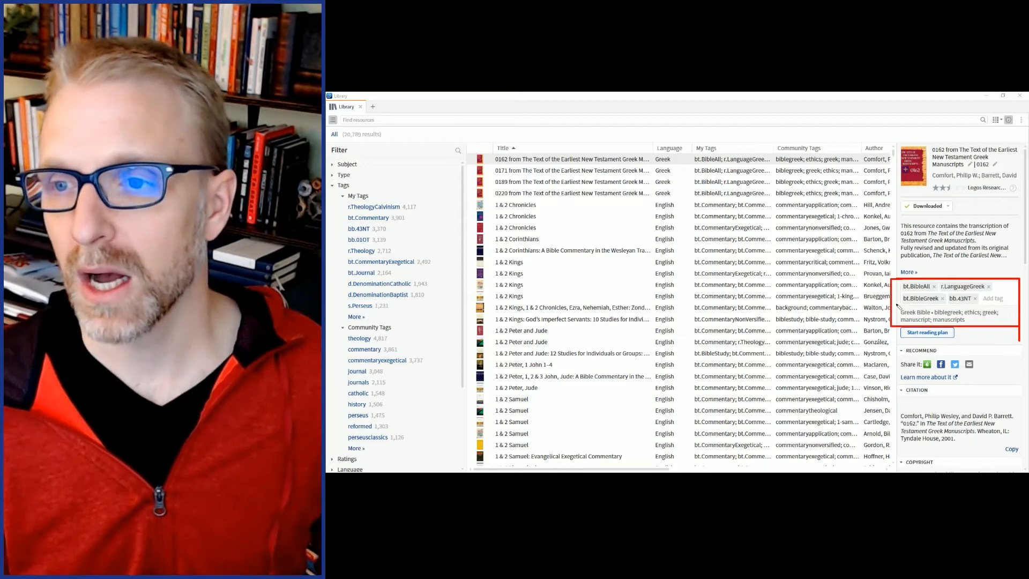
left_click_drag(894, 308, 1021, 309)
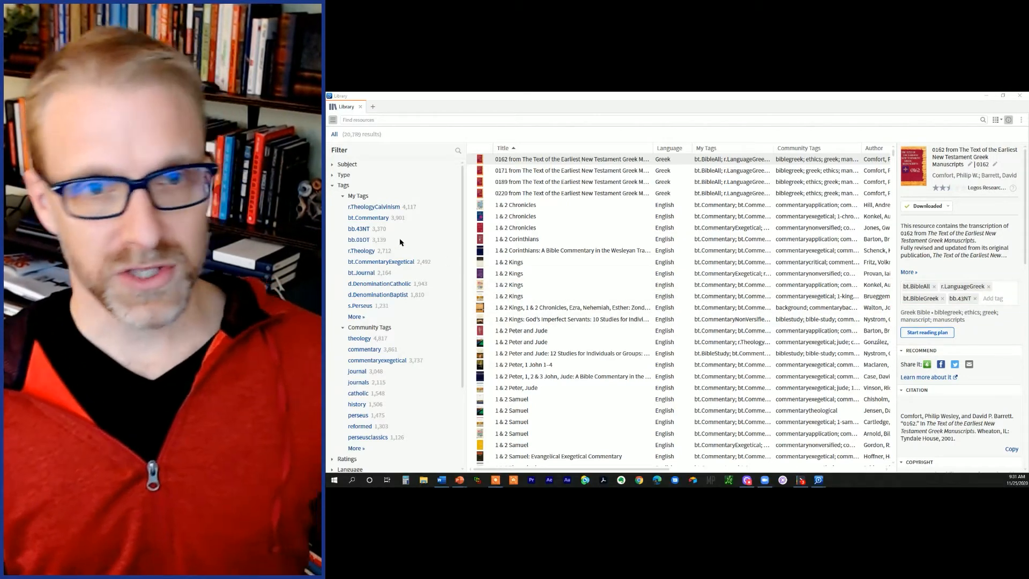
- Collapse the My Tags group under Tags in the filter list and keep Community Tags expanded
left_click(332, 186)
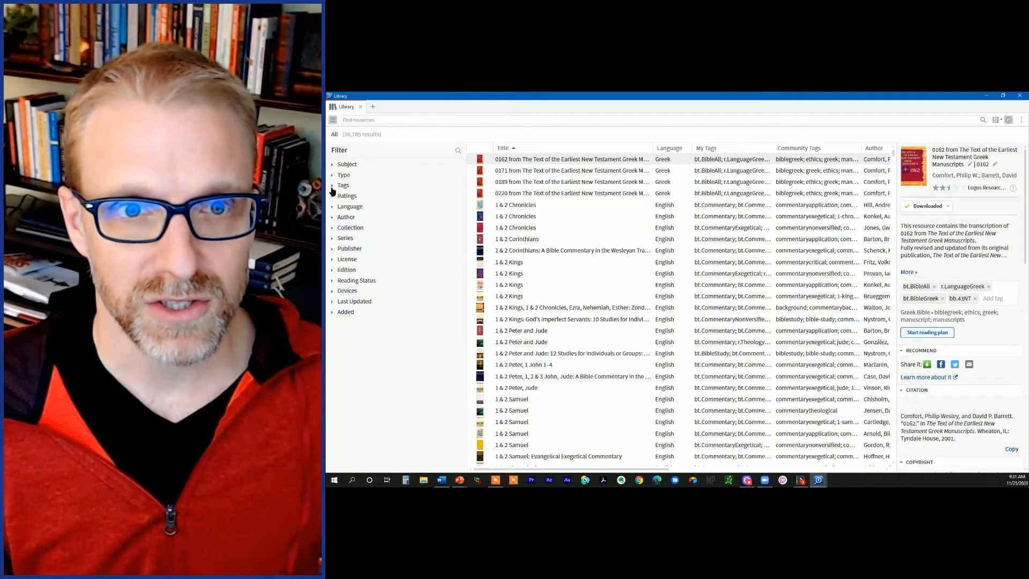
left_click(333, 186)
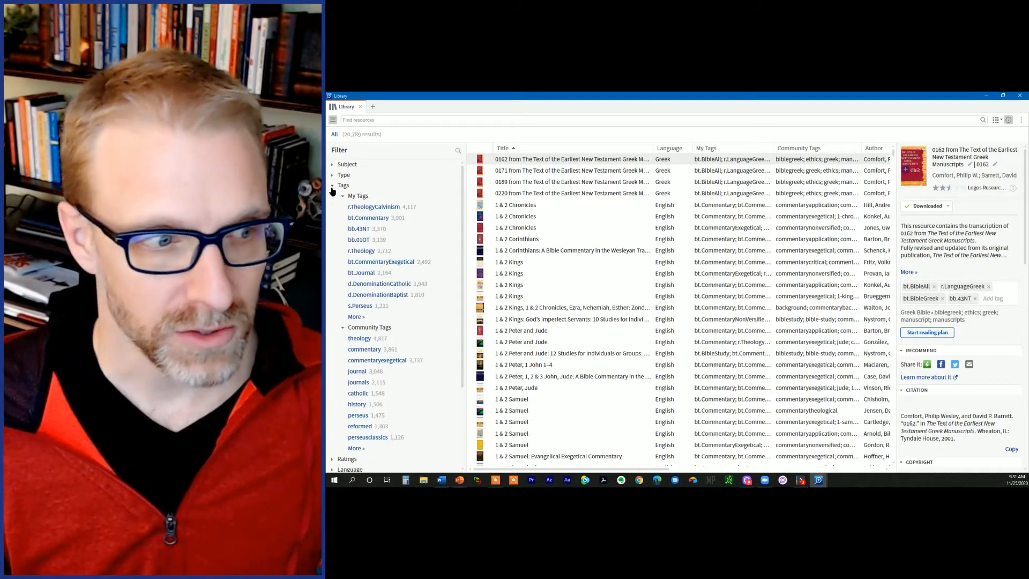
left_click(343, 196)
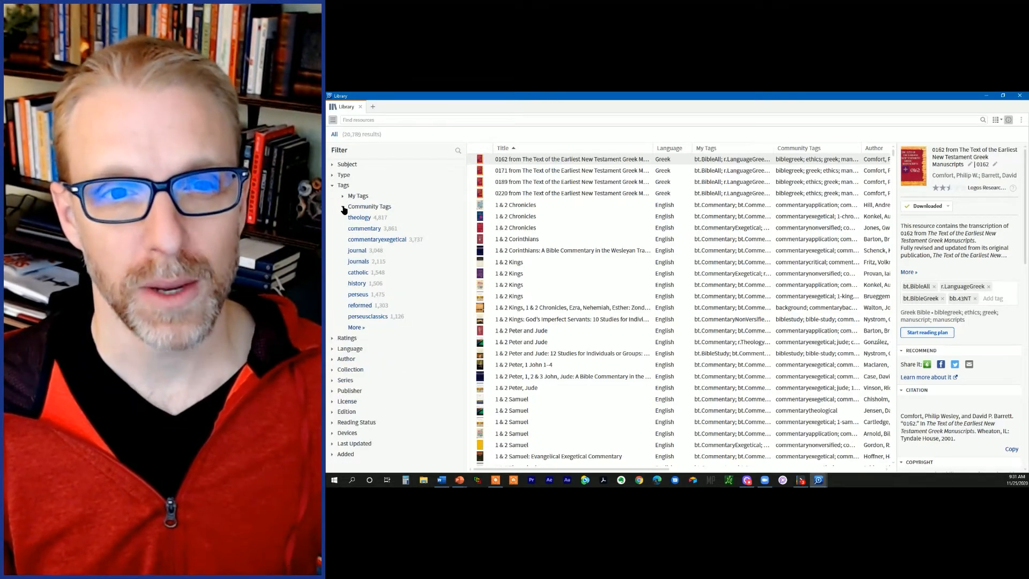
left_click(343, 207)
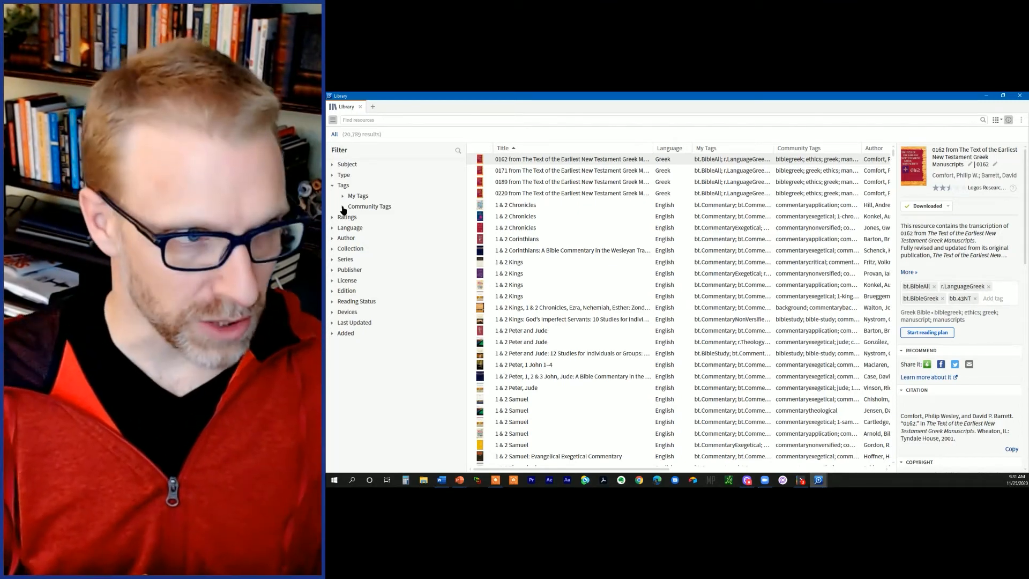
left_click(343, 207)
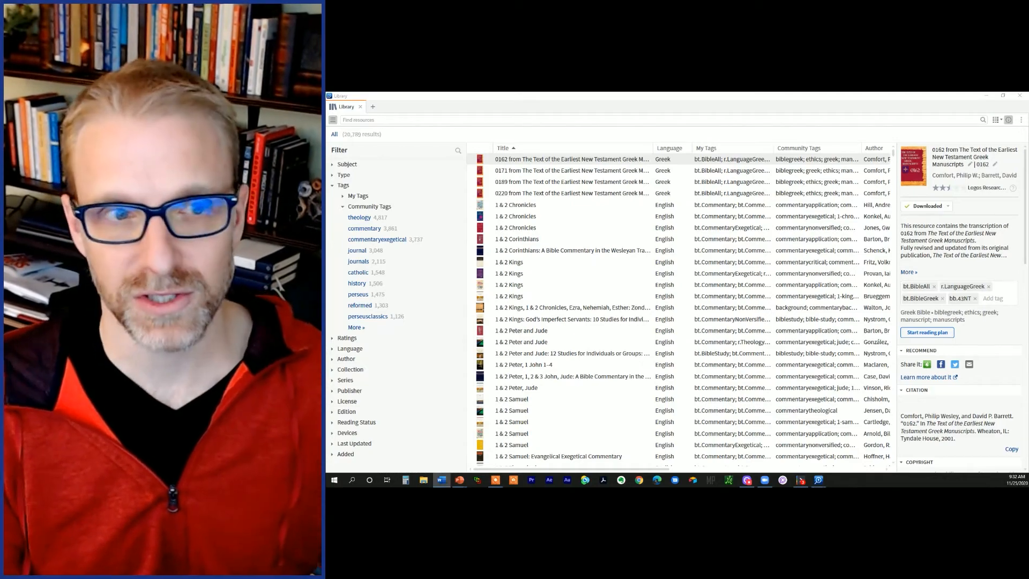
- Switch to the Word document "My Tagging System for Logos" and look through its tag tables for book types, Bible books, denominations and realms
left_click_drag(327, 153, 686, 92)
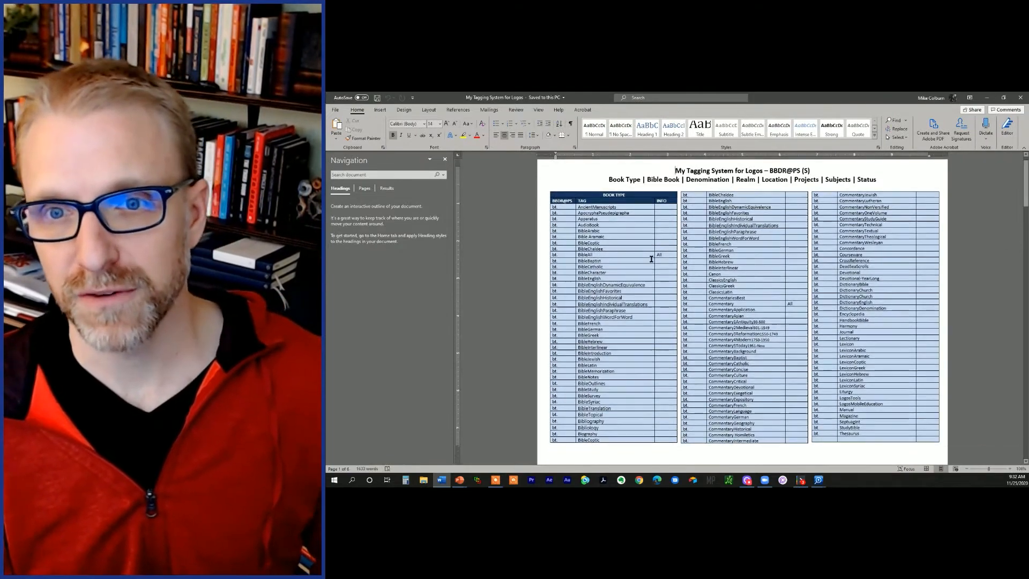
scroll(651, 259, "down", 2)
scroll(651, 259, "down", 9)
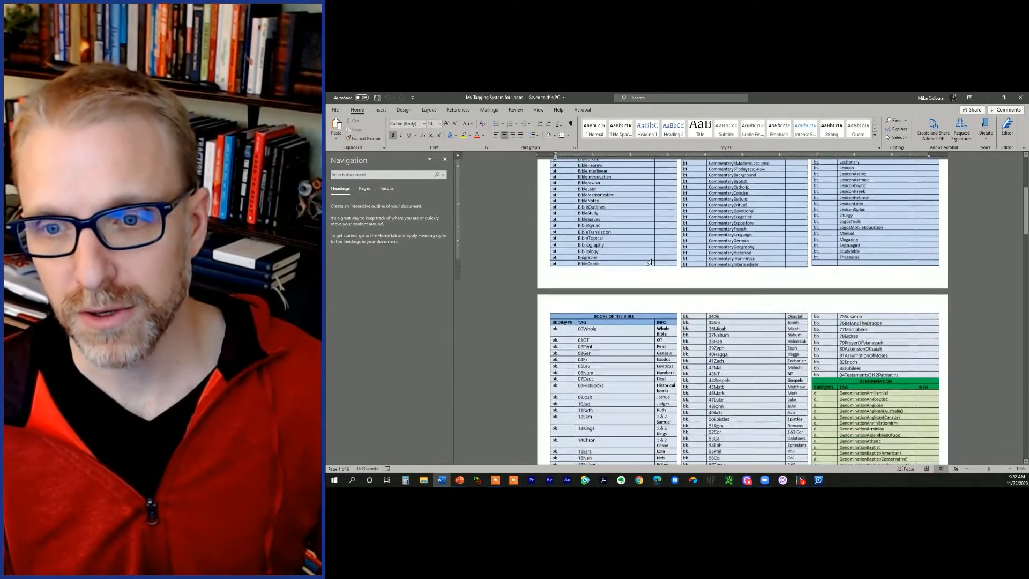
scroll(888, 293, "down", 10)
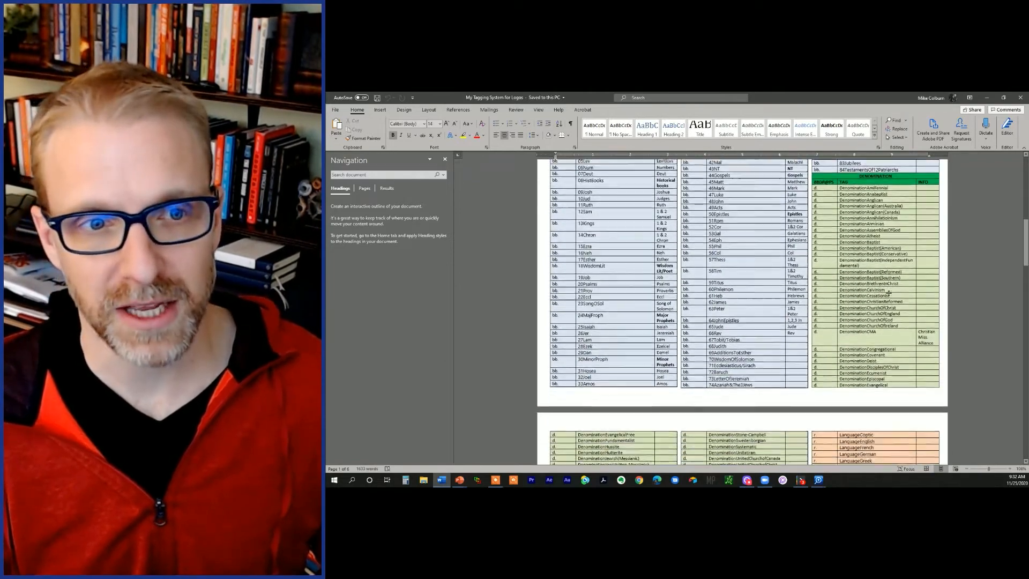
scroll(888, 293, "down", 2)
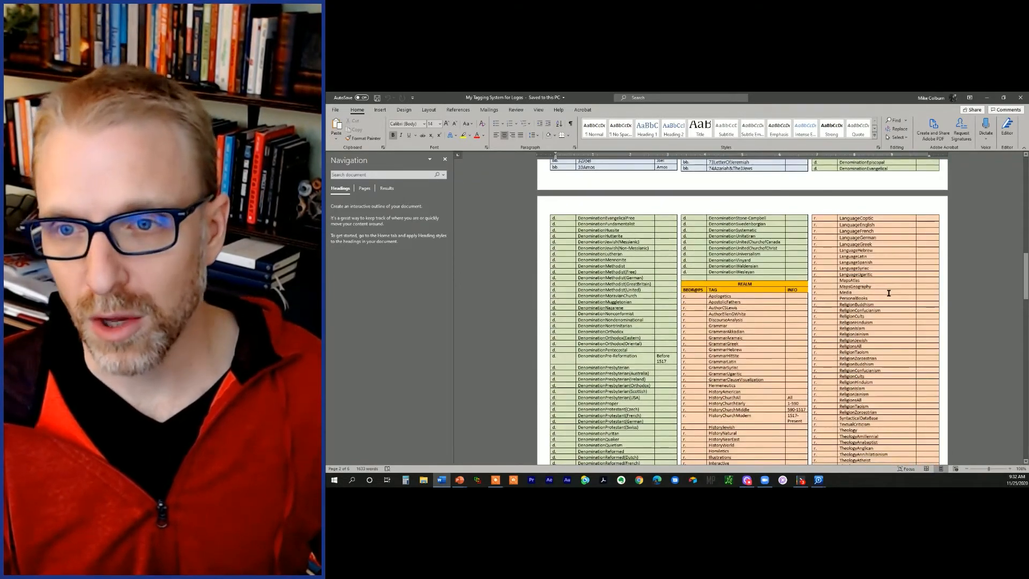
scroll(888, 293, "up", 20)
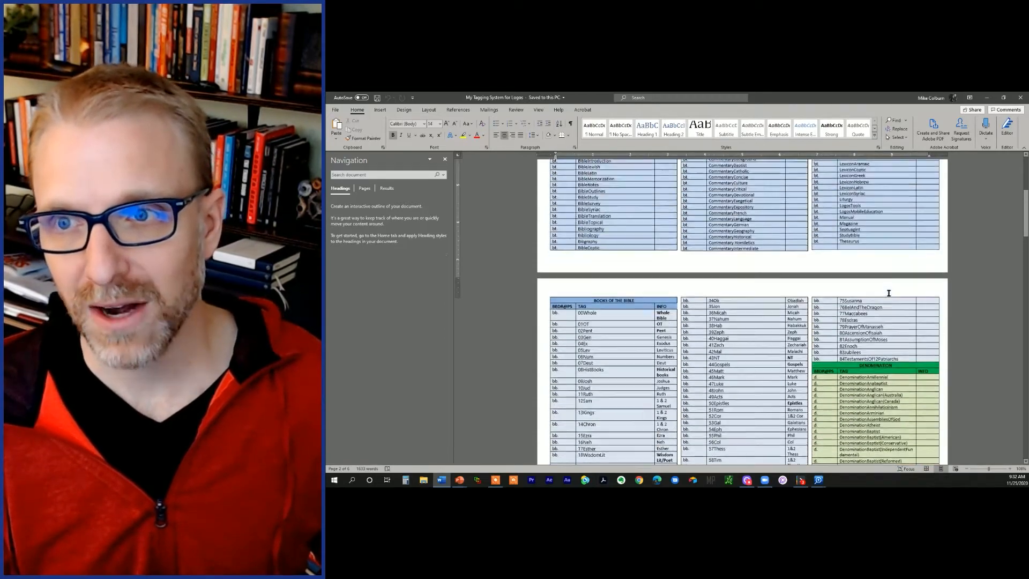
scroll(889, 293, "up", 1)
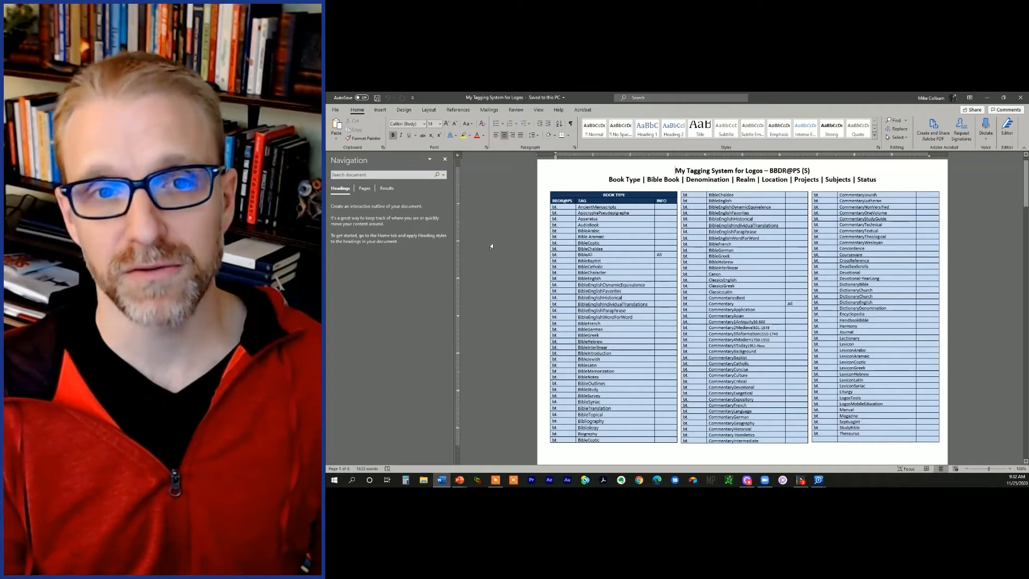
- Search the tagging document for "Theology"
left_click(389, 175)
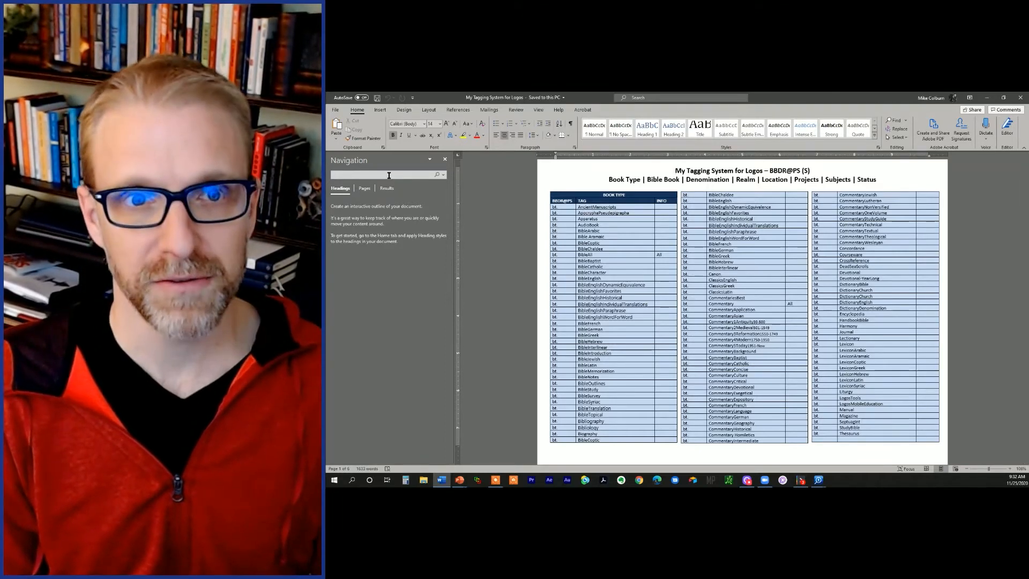
type("Theology")
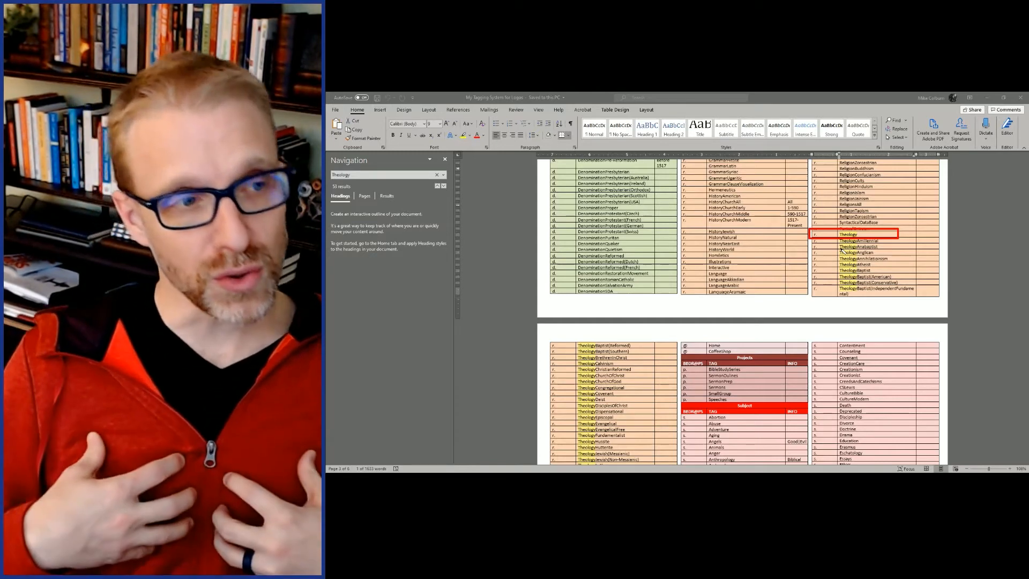
key("Escape")
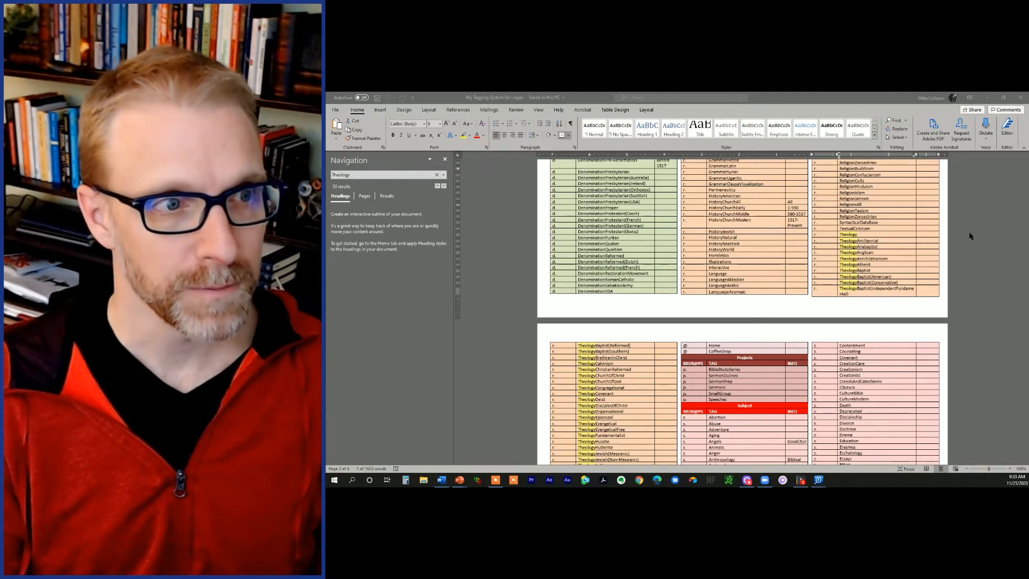
- Switch back to the Logos library and filter the resources by the community tag "theology"
key("alt+Tab")
left_click(360, 217)
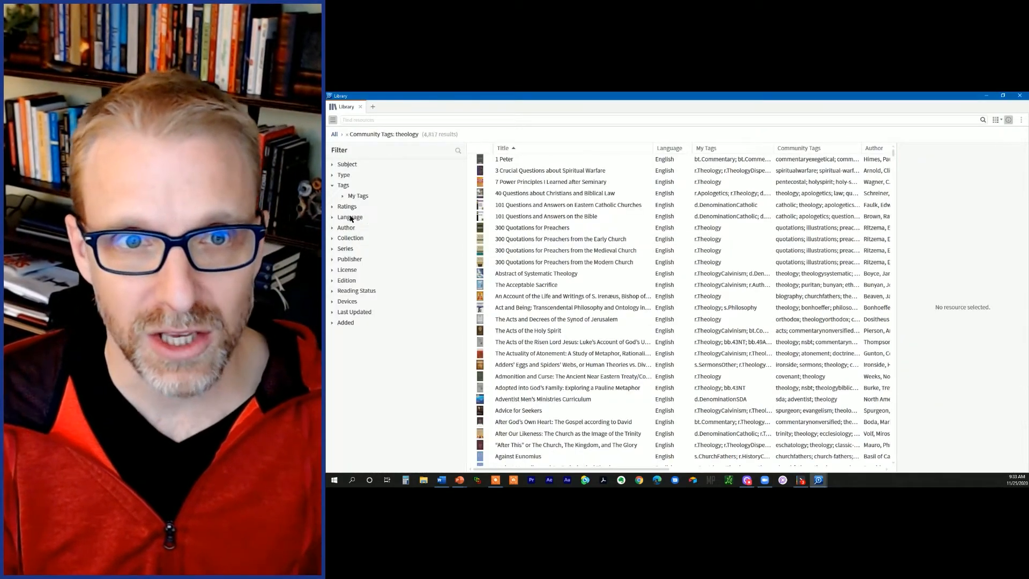
key("ctrl+2")
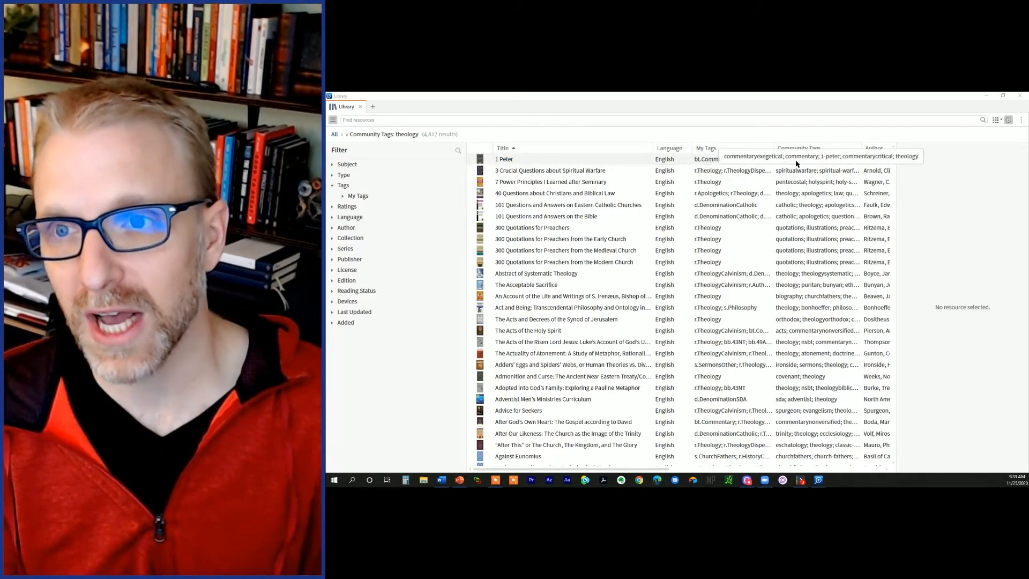
- Select the 1 Peter resource and extend the selection to all filtered resources to manage their tags together
left_click(765, 161)
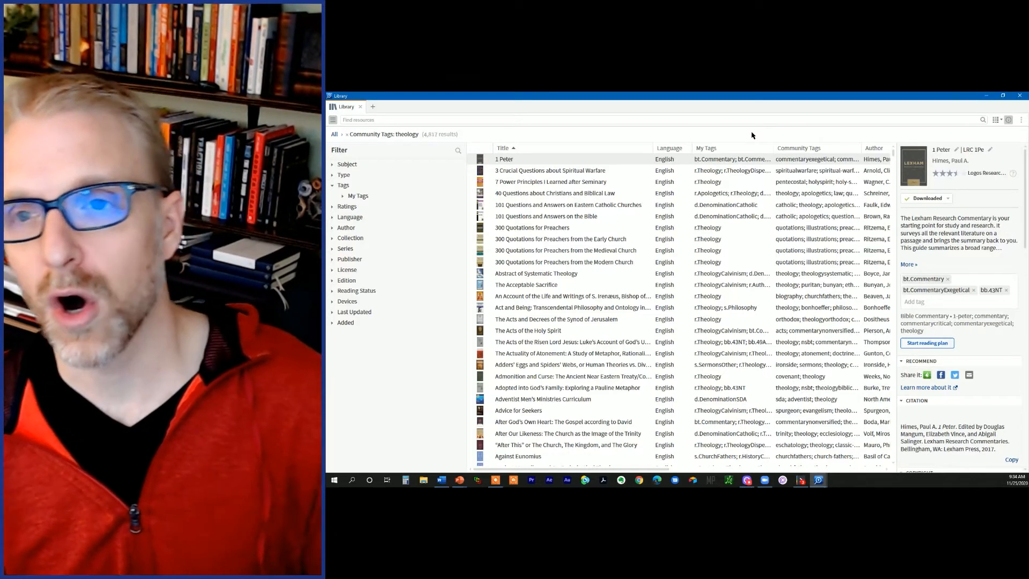
key("ctrl+a")
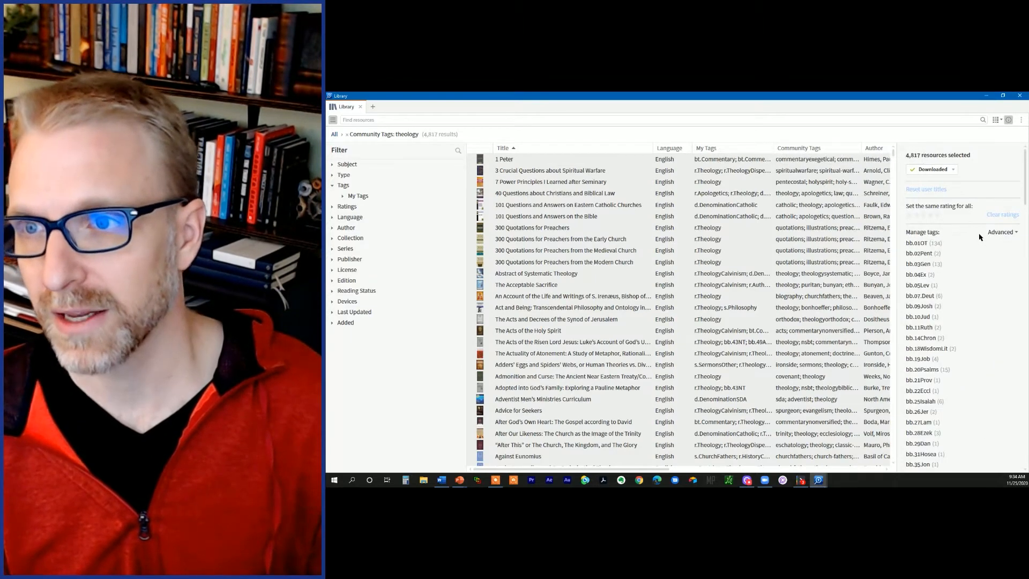
key("ctrl+2")
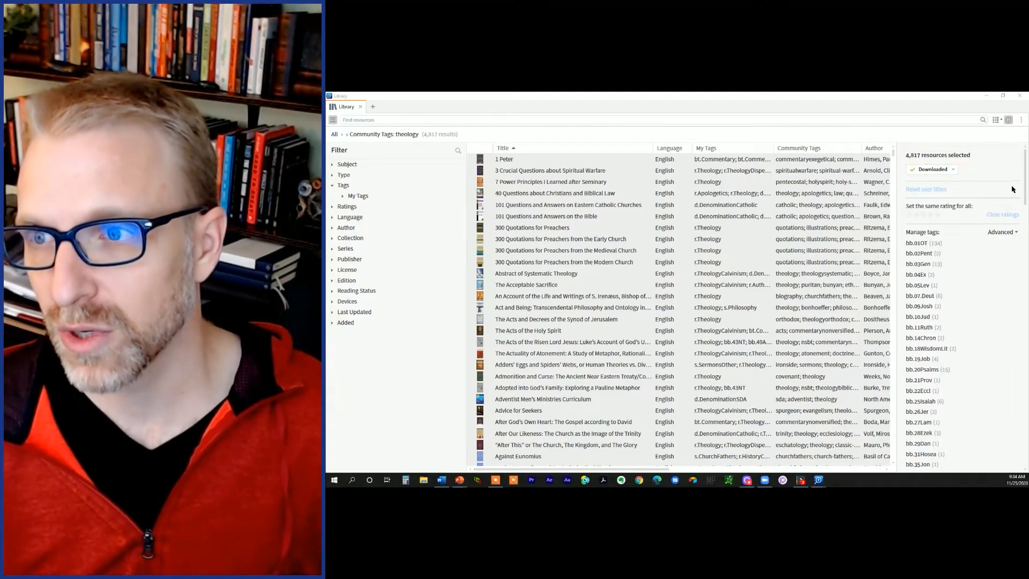
- Add the tag r.Theology to all selected resources and review the author and realm tags in their tag list
left_click_drag(1025, 180, 1025, 390)
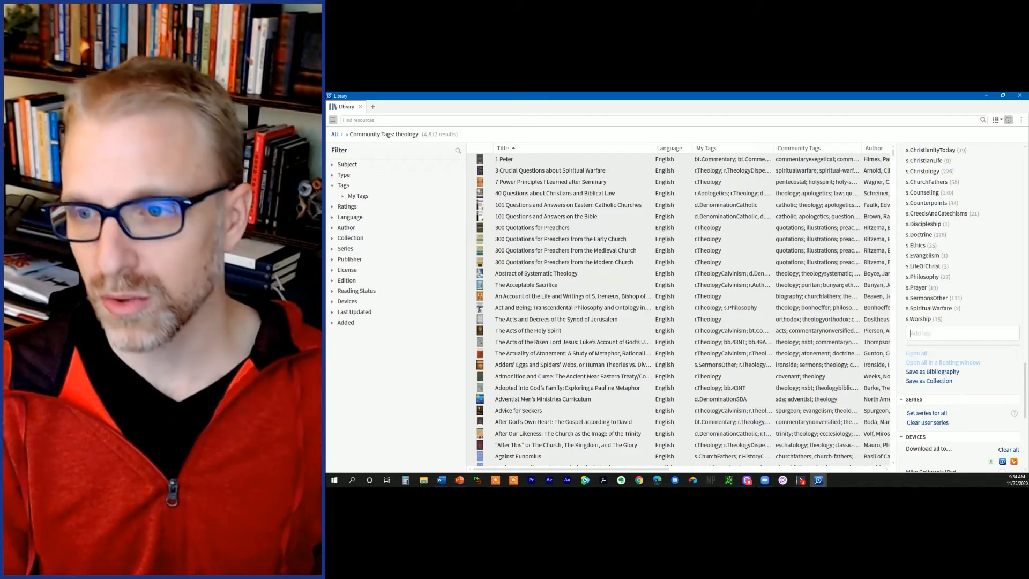
type("r.Theology")
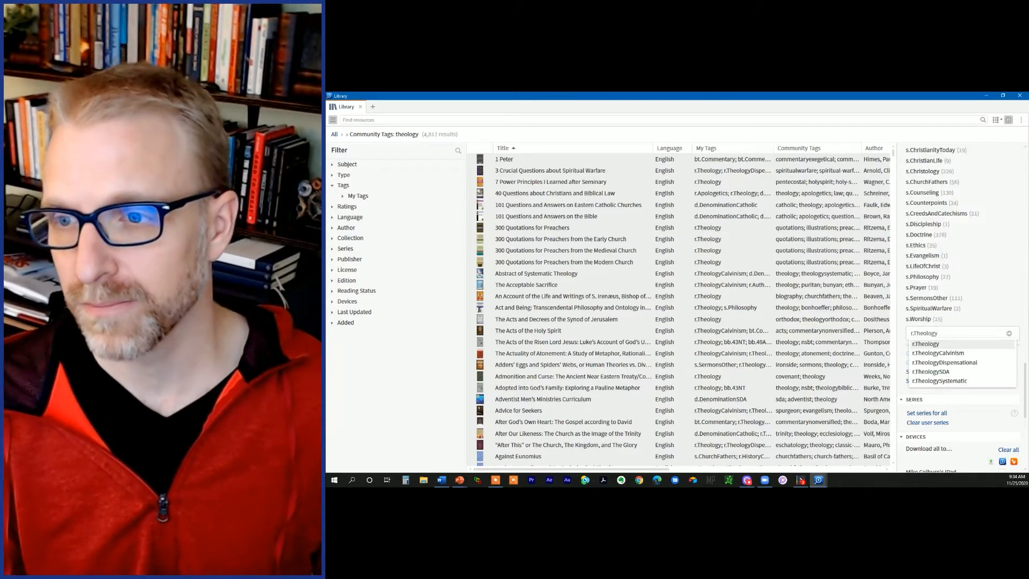
left_click(947, 346)
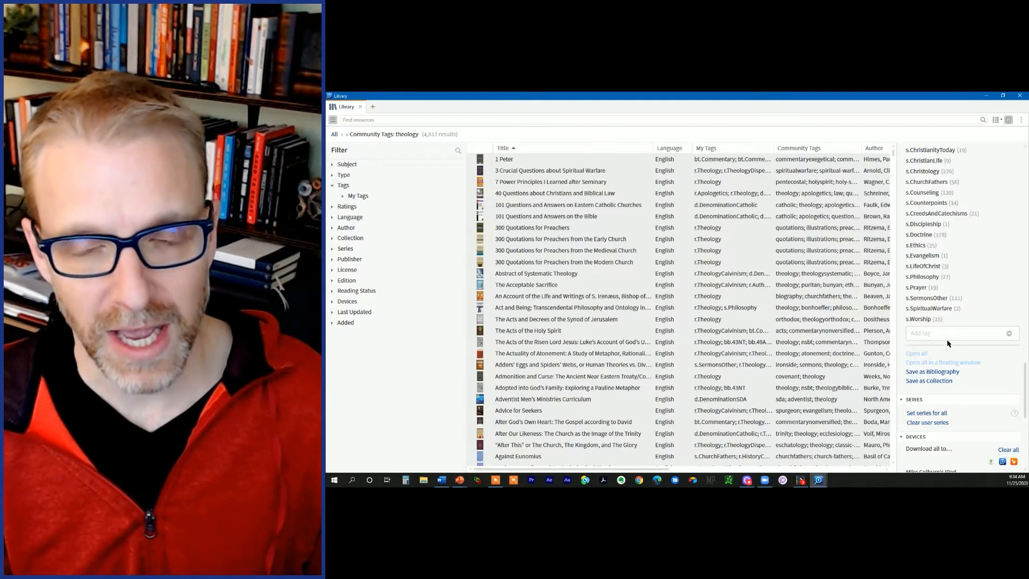
type("r.tholo")
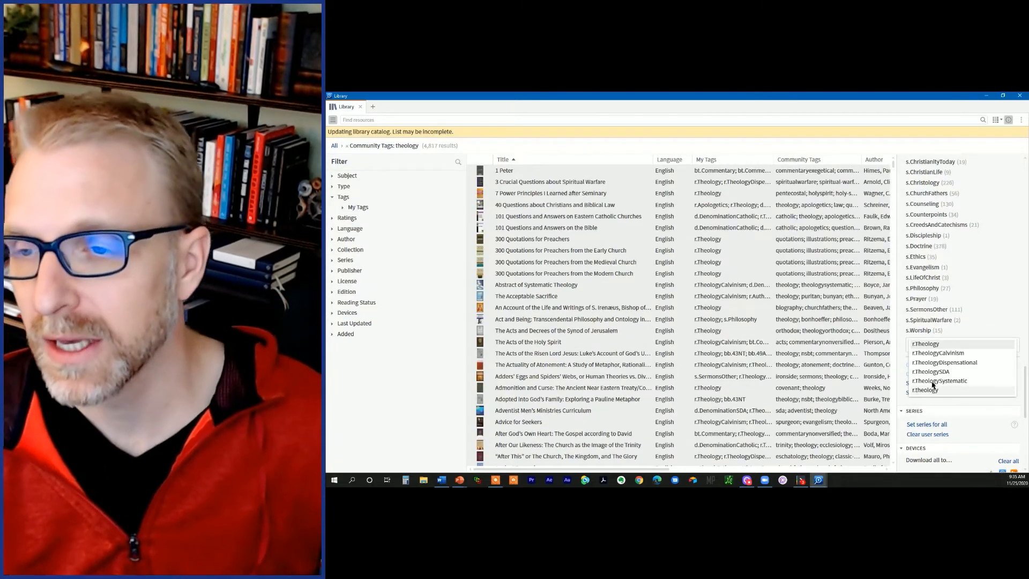
left_click(978, 345)
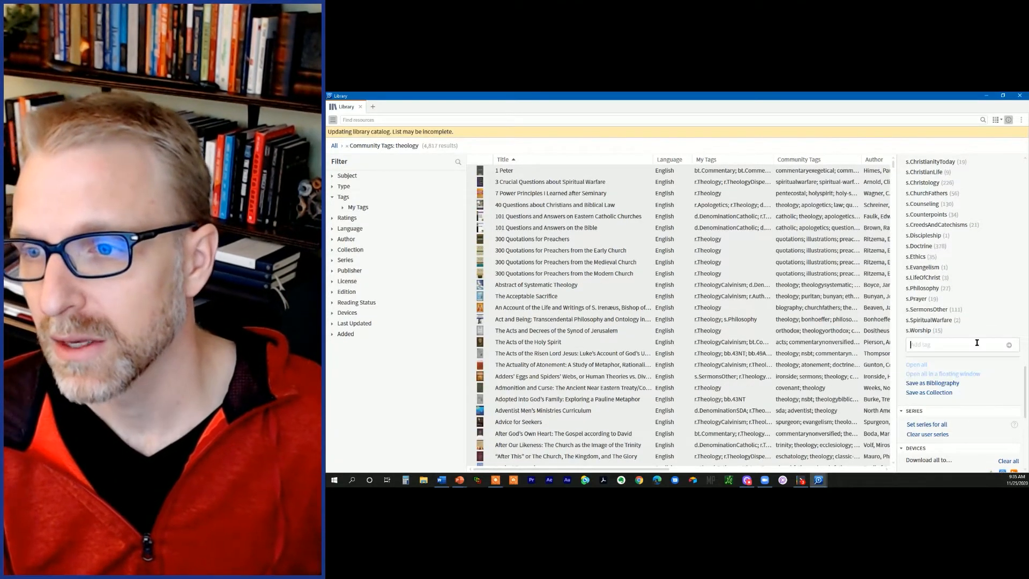
scroll(983, 320, "up", 8)
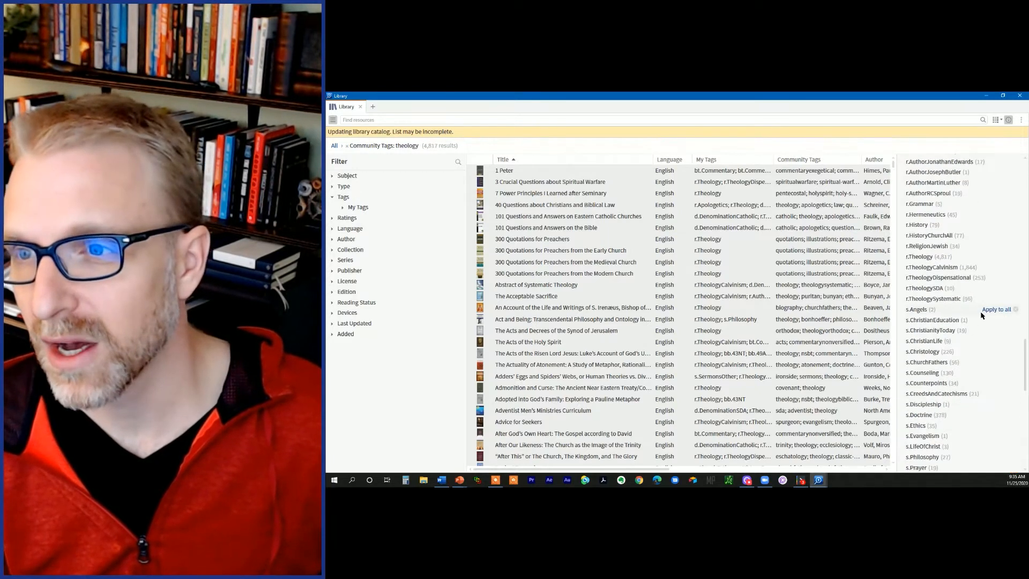
scroll(982, 315, "up", 3)
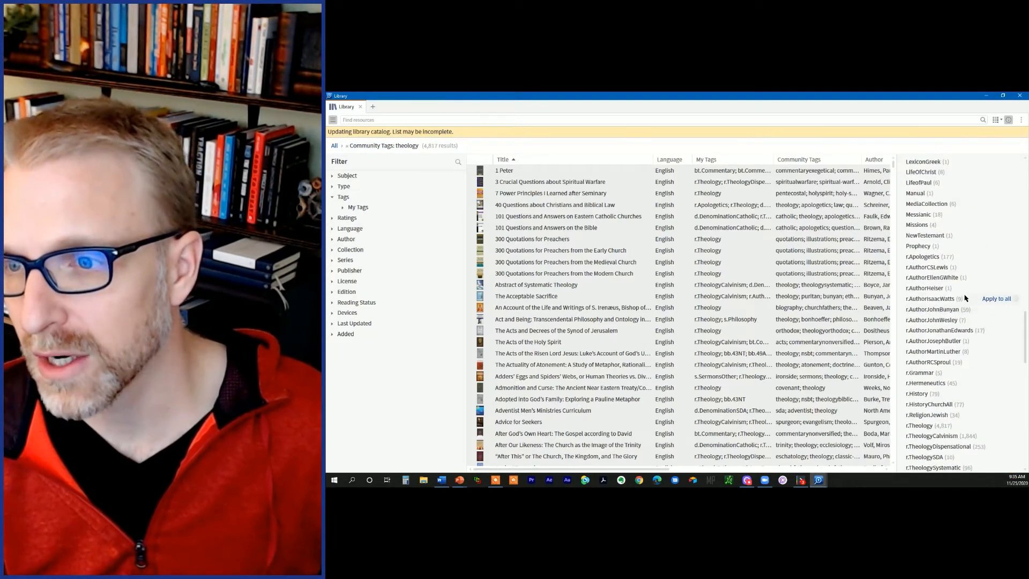
scroll(984, 358, "down", 4)
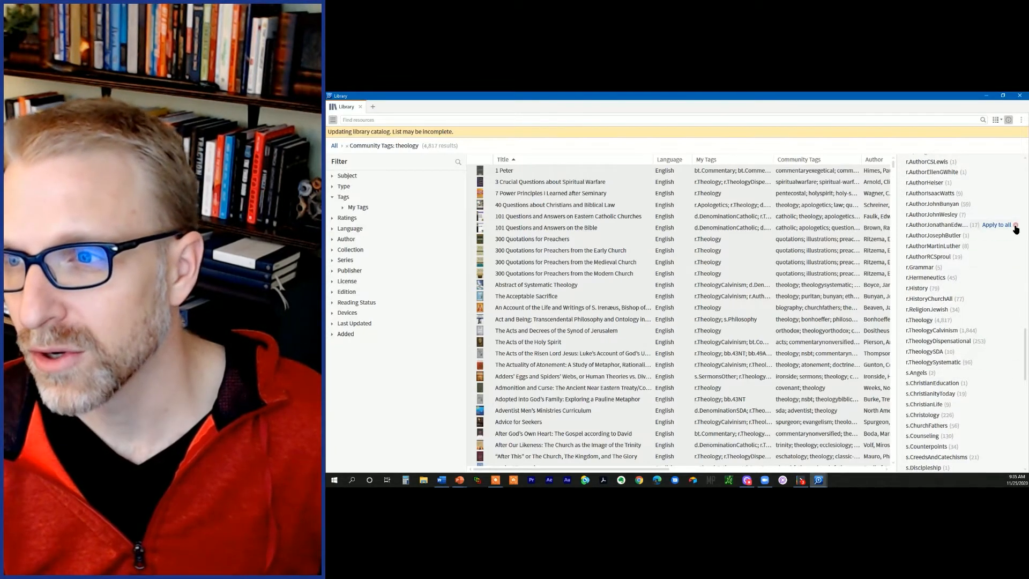
key("ctrl+shift+d")
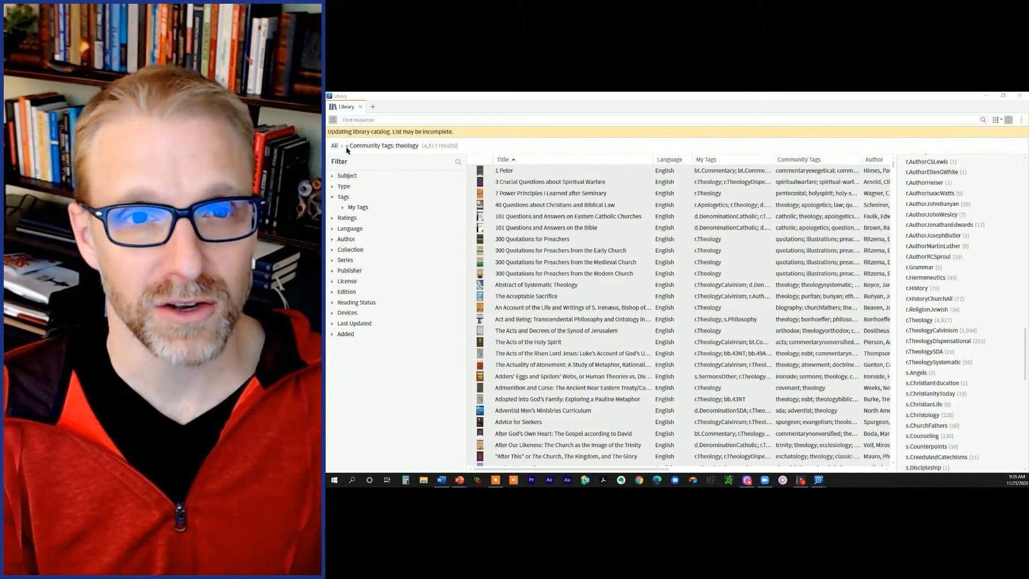
left_click_drag(394, 154, 460, 154)
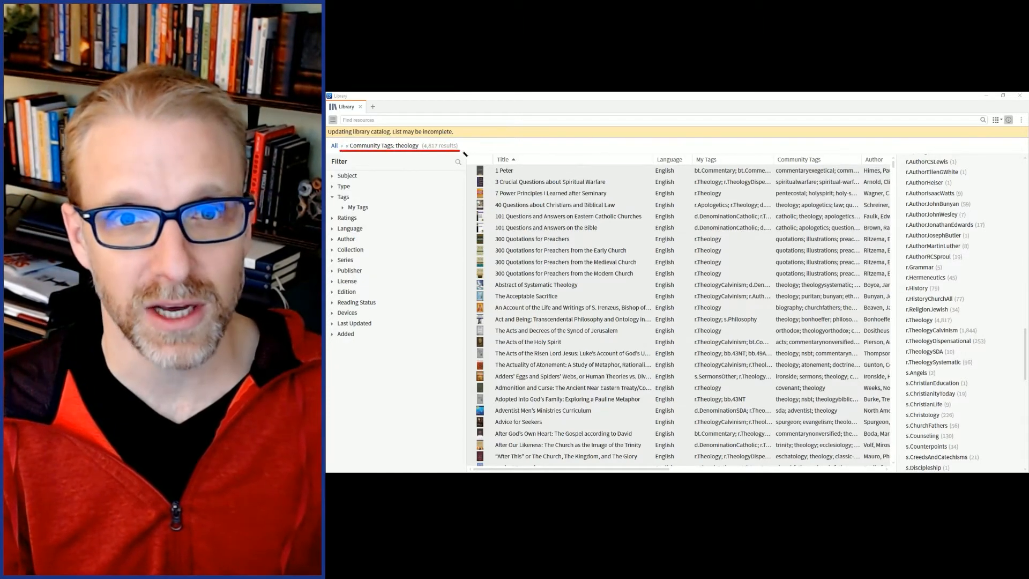
key("Escape")
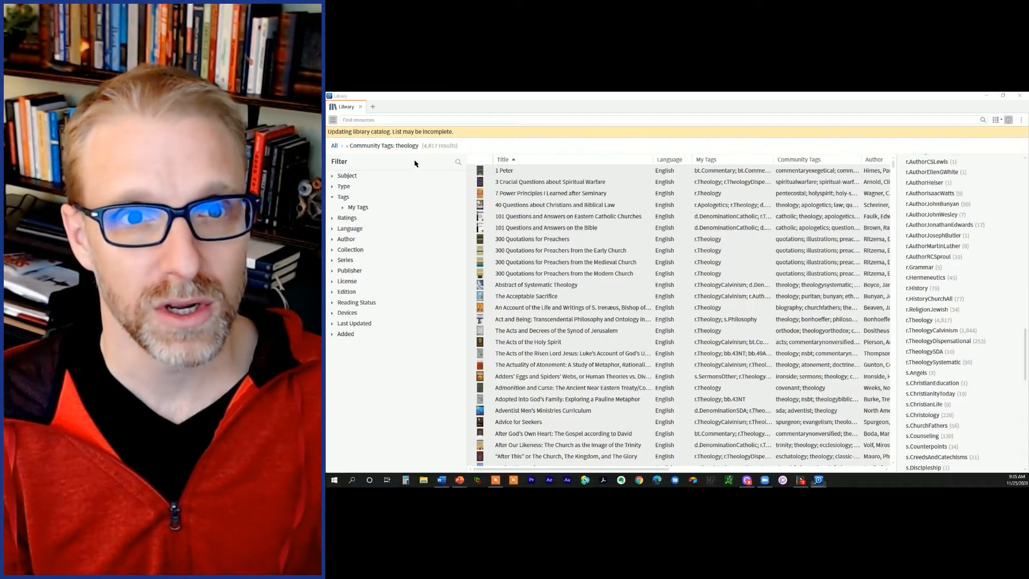
- Remove the theology community tag filter, search the filters for "None", and show only resources whose My Tags value is (None)
left_click(348, 147)
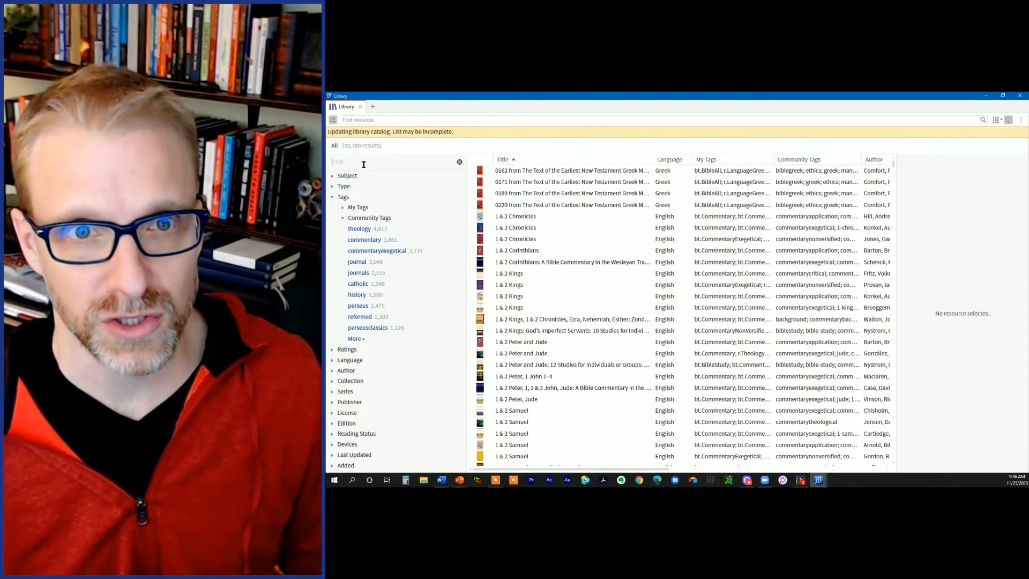
type("None")
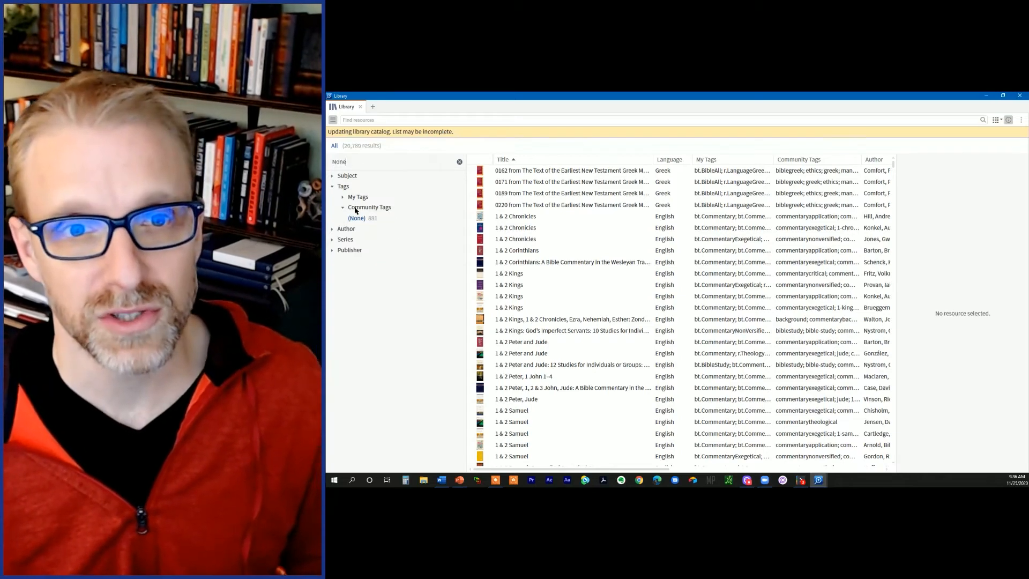
left_click(342, 198)
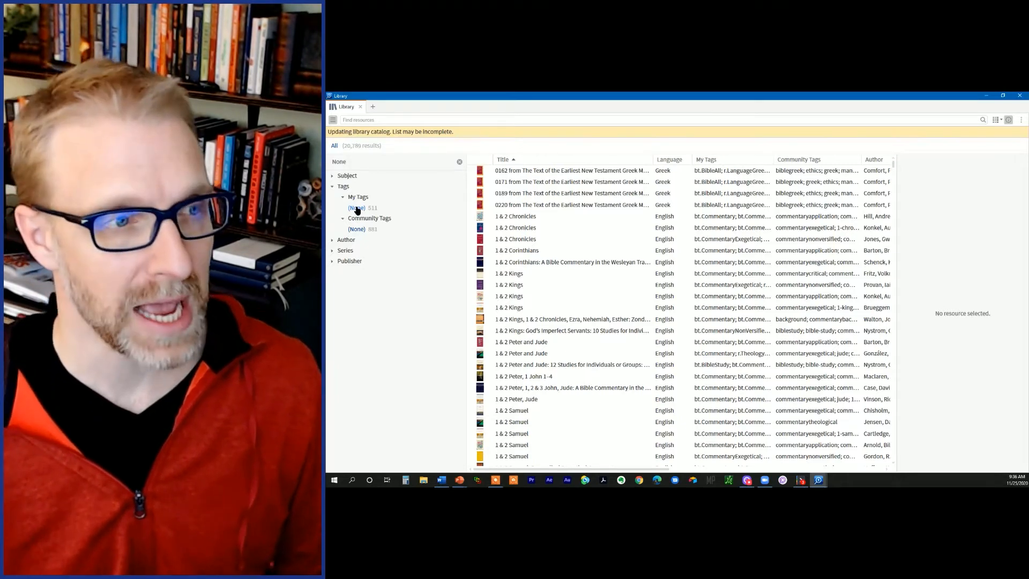
left_click(356, 208)
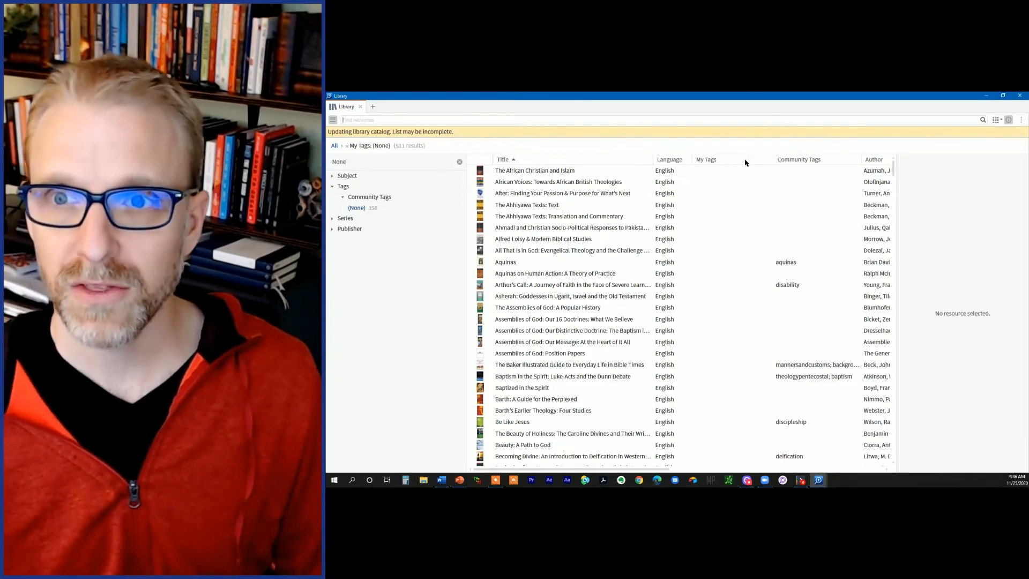
- Hide the Community Tags column in the resource list, then show it again
right_click(737, 161)
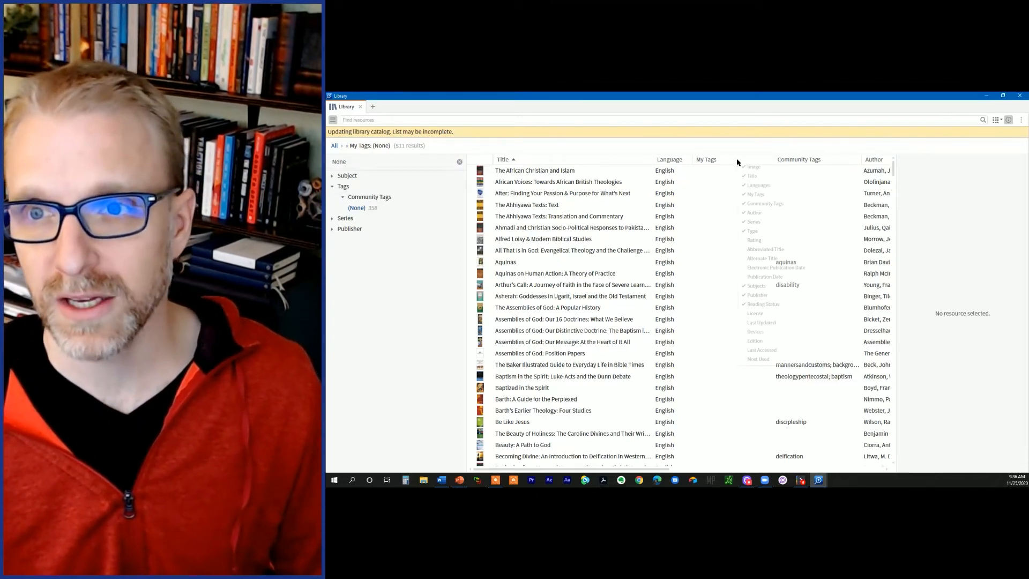
left_click(760, 204)
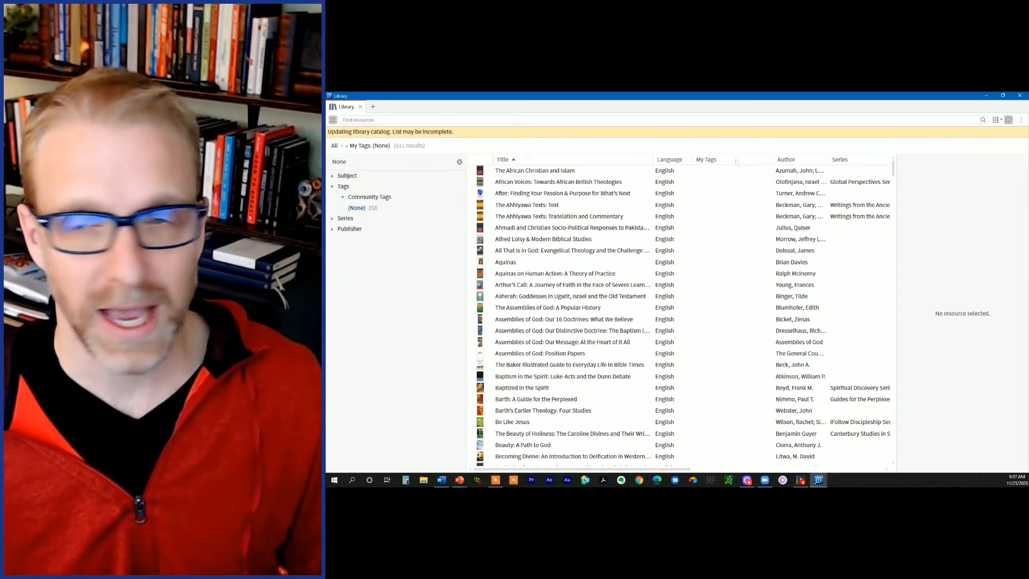
right_click(736, 162)
left_click(764, 204)
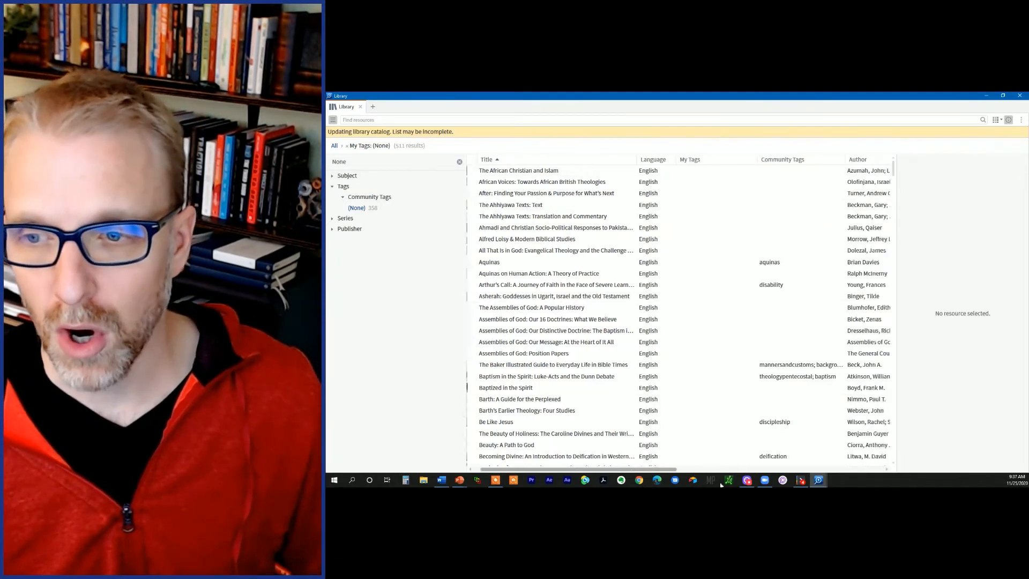
- Move the Subjects column so that it directly follows the Community Tags column in the resource list
left_click_drag(645, 470, 861, 470)
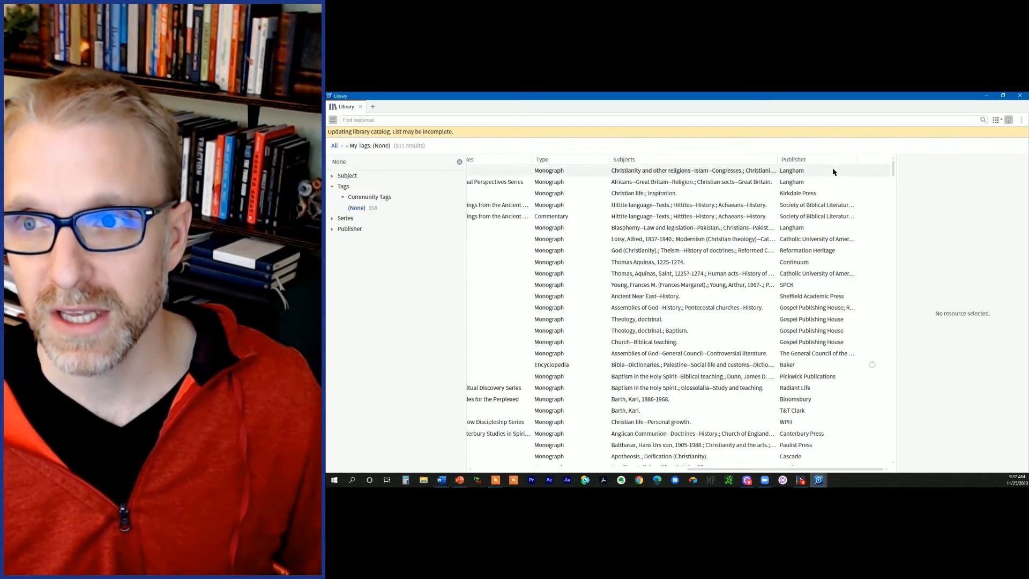
left_click_drag(799, 159, 845, 170)
left_click_drag(670, 160, 516, 162)
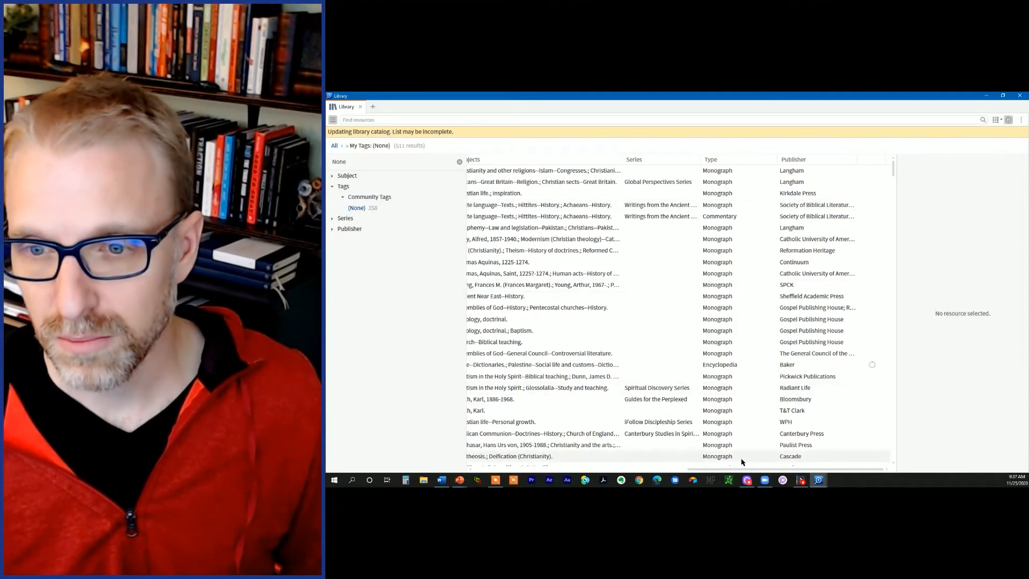
left_click_drag(742, 469, 616, 462)
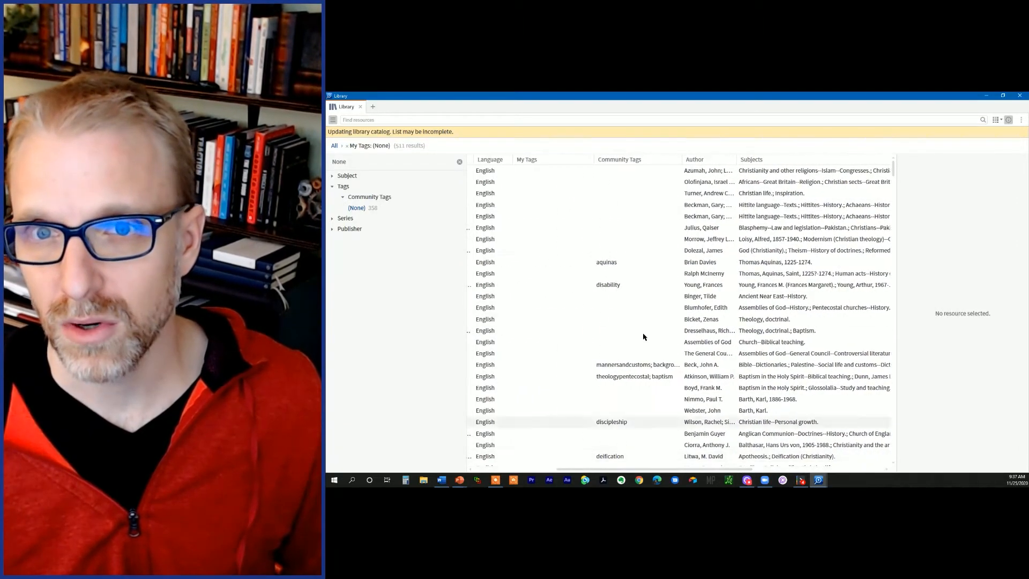
left_click_drag(799, 159, 694, 160)
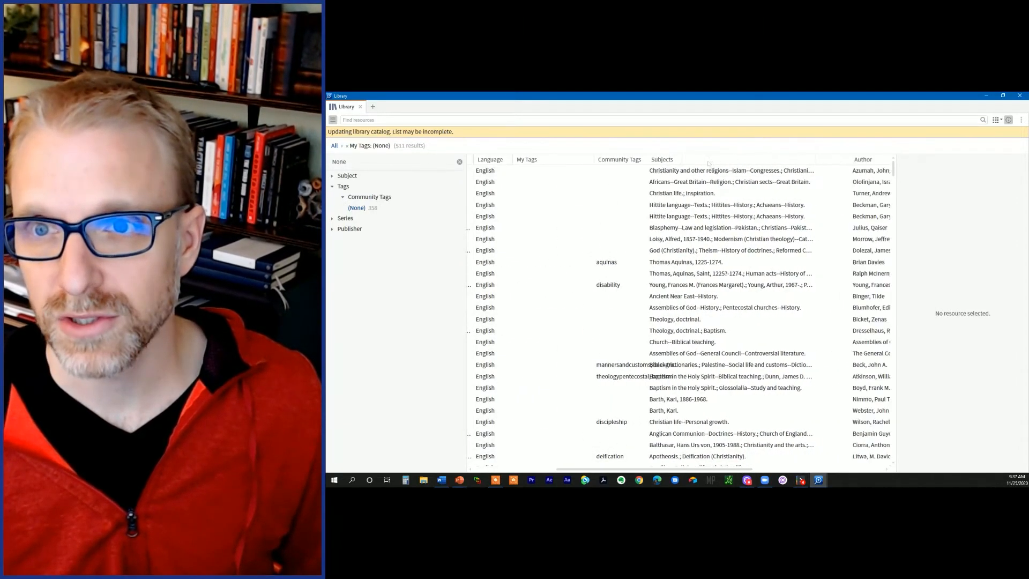
left_click_drag(699, 469, 615, 468)
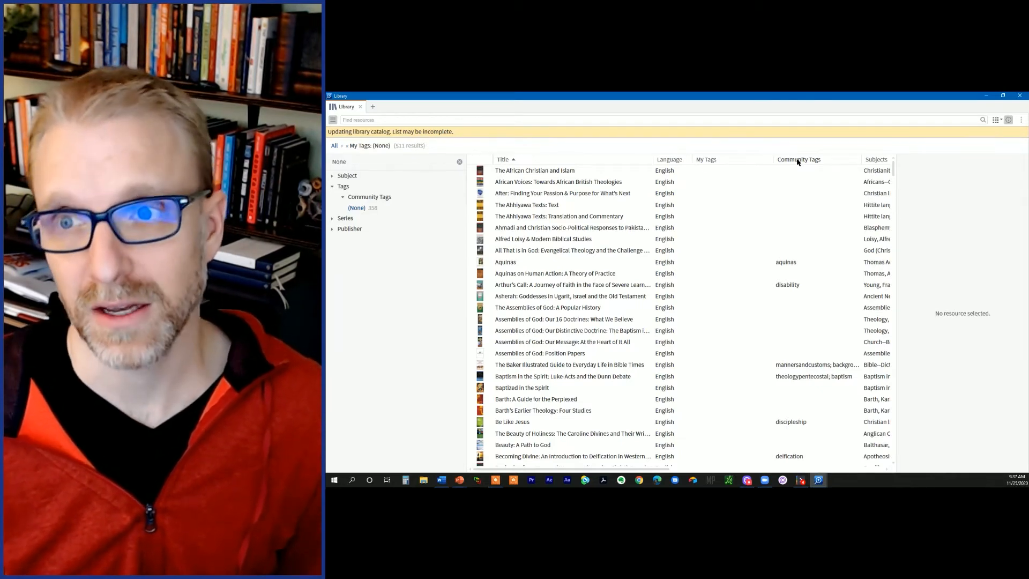
- Group the resources without personal tags by community tag and expand the historyjewish group
left_click(796, 160)
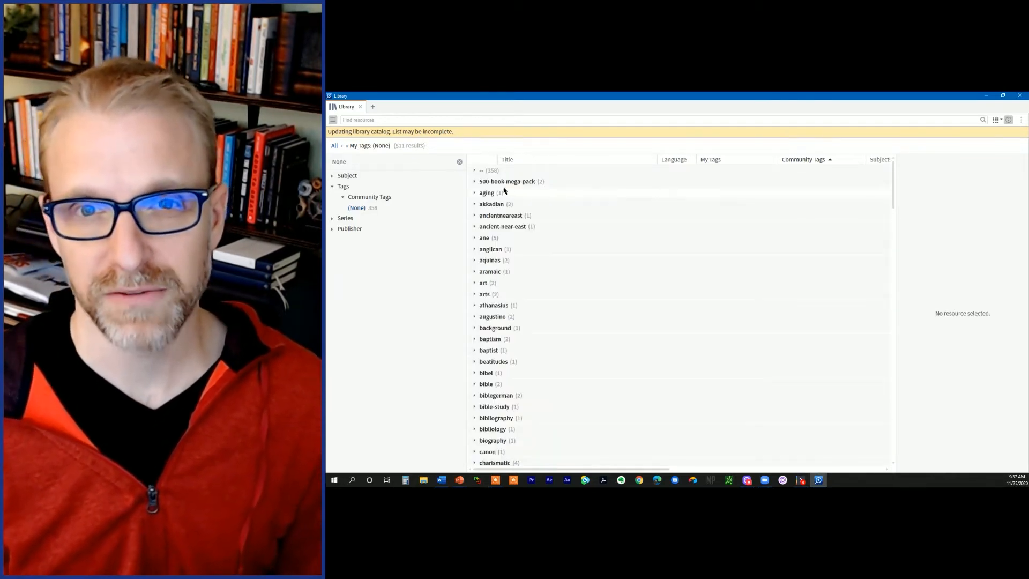
key("ctrl+2")
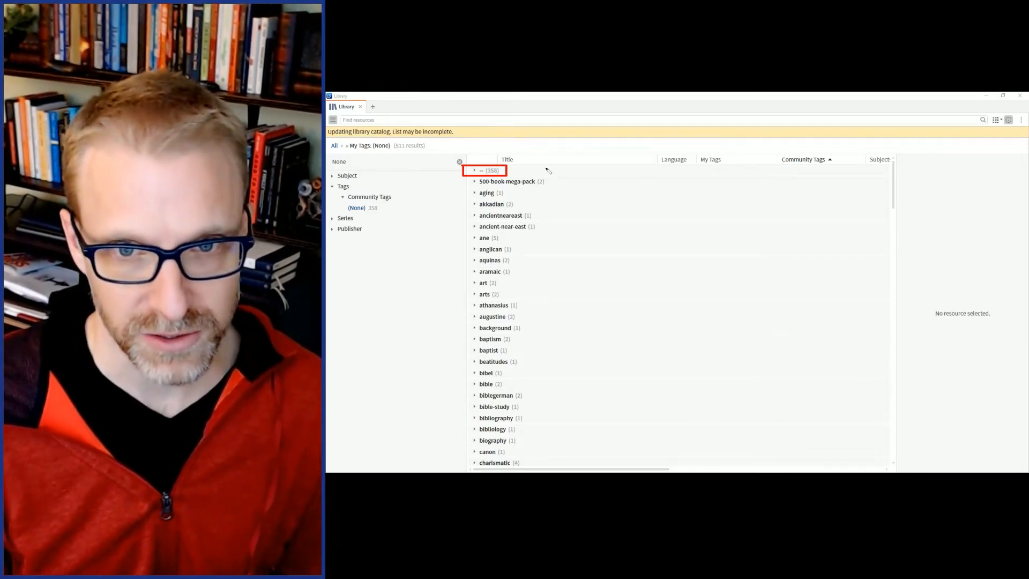
key("Escape")
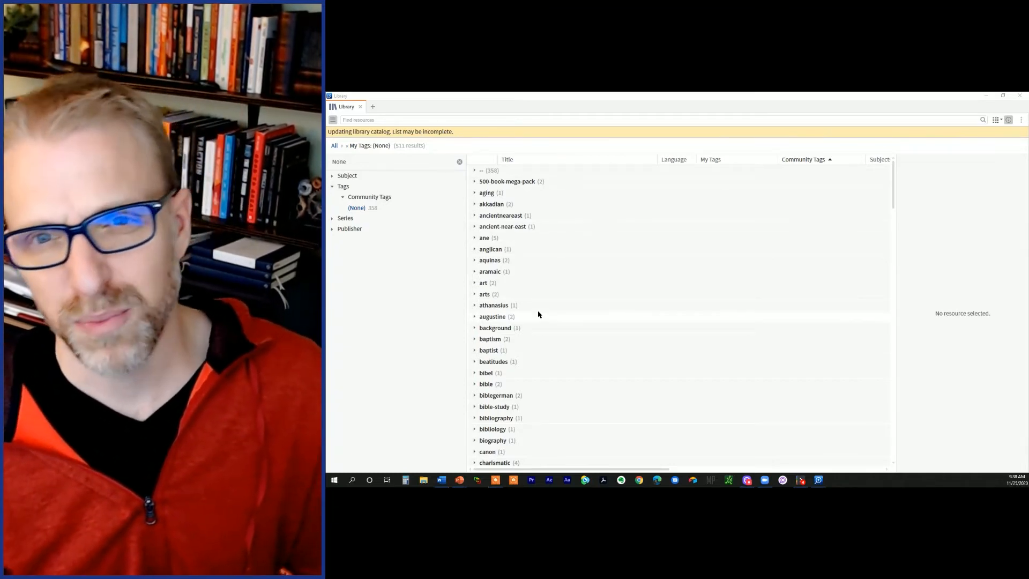
scroll(539, 267, "down", 6)
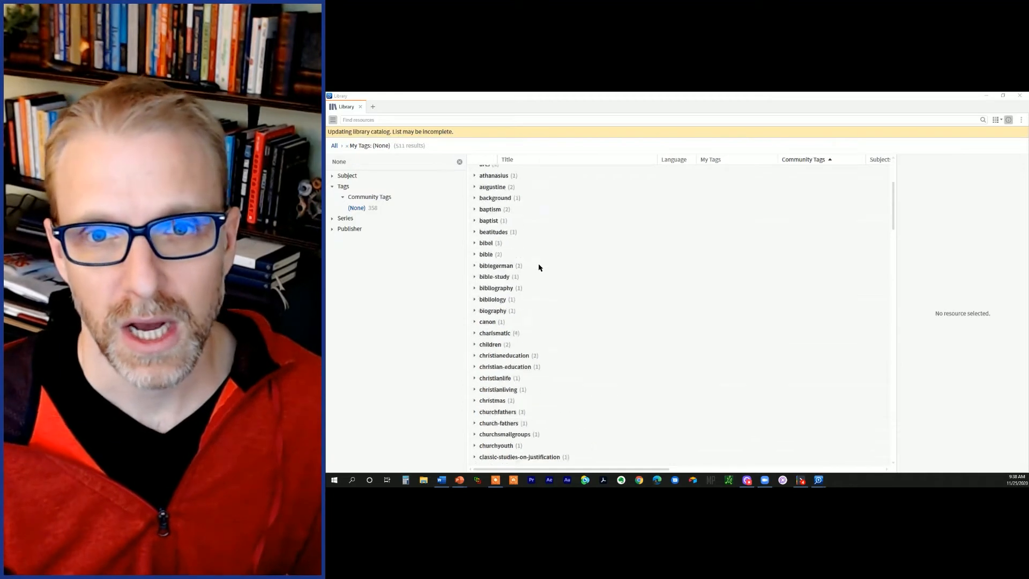
scroll(539, 267, "down", 15)
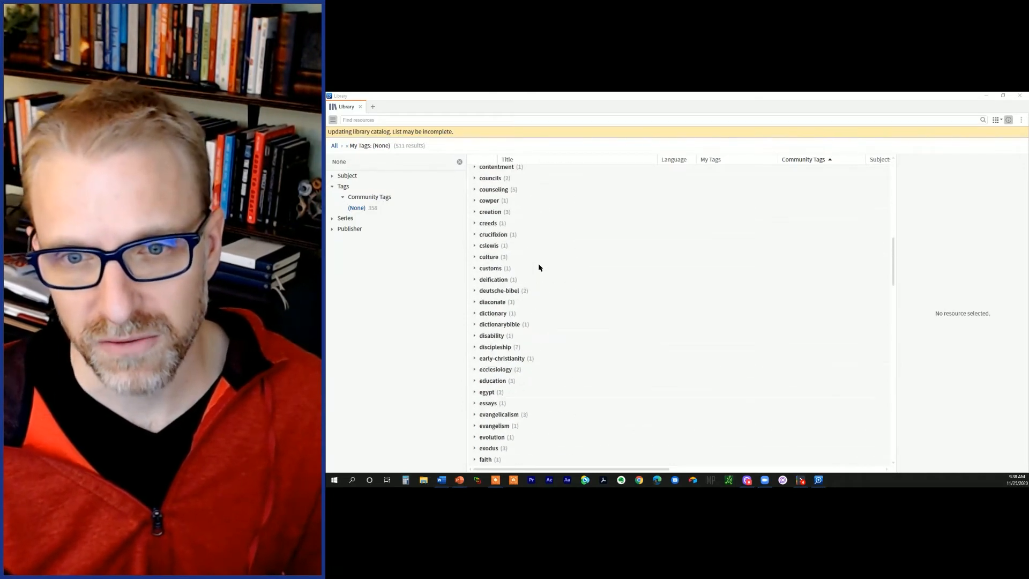
scroll(540, 267, "down", 6)
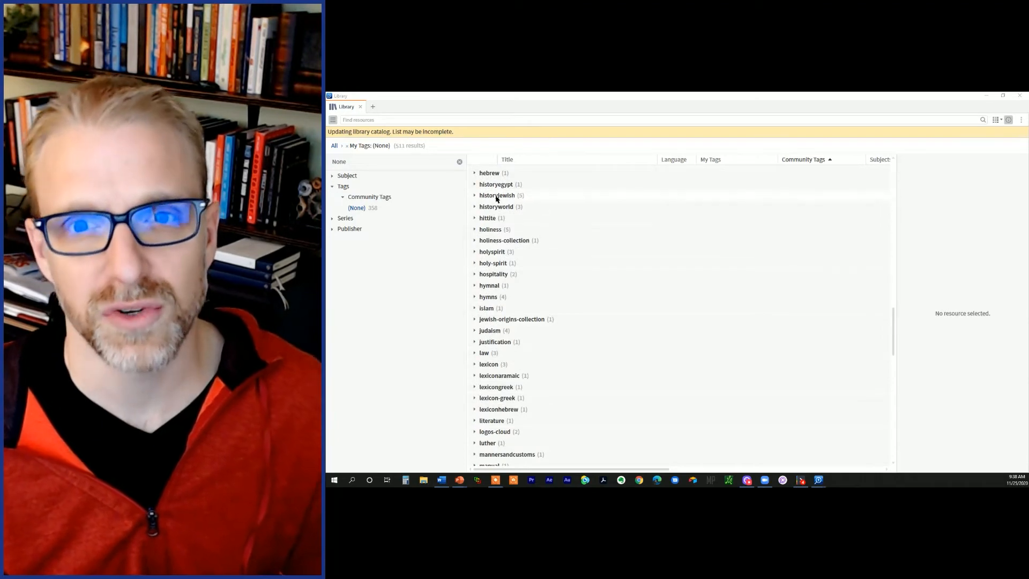
left_click(474, 197)
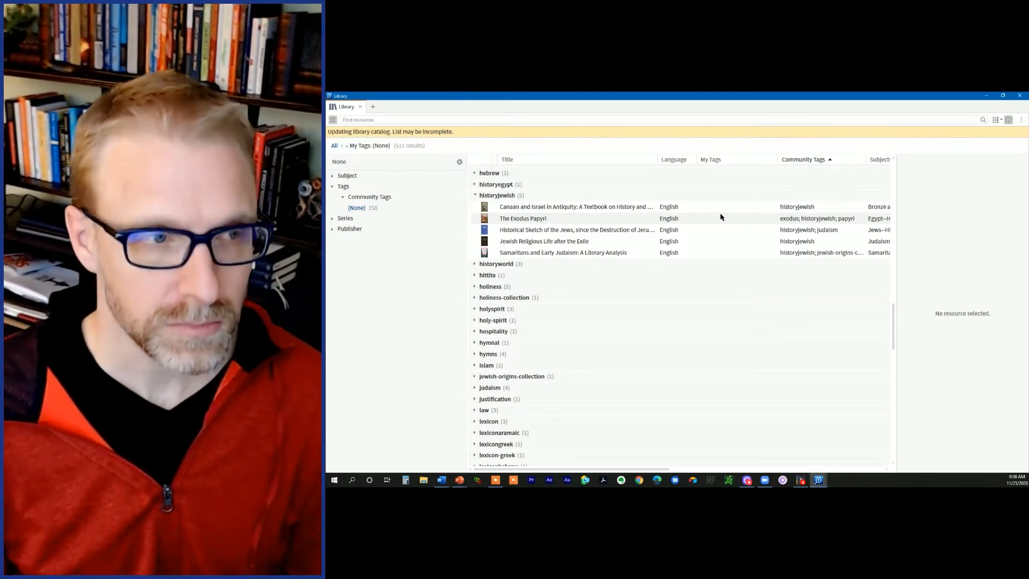
- Switch to the Word tagging document, search for "Jewish" and go through the matches to the denomination and realm tags
key("alt+Tab")
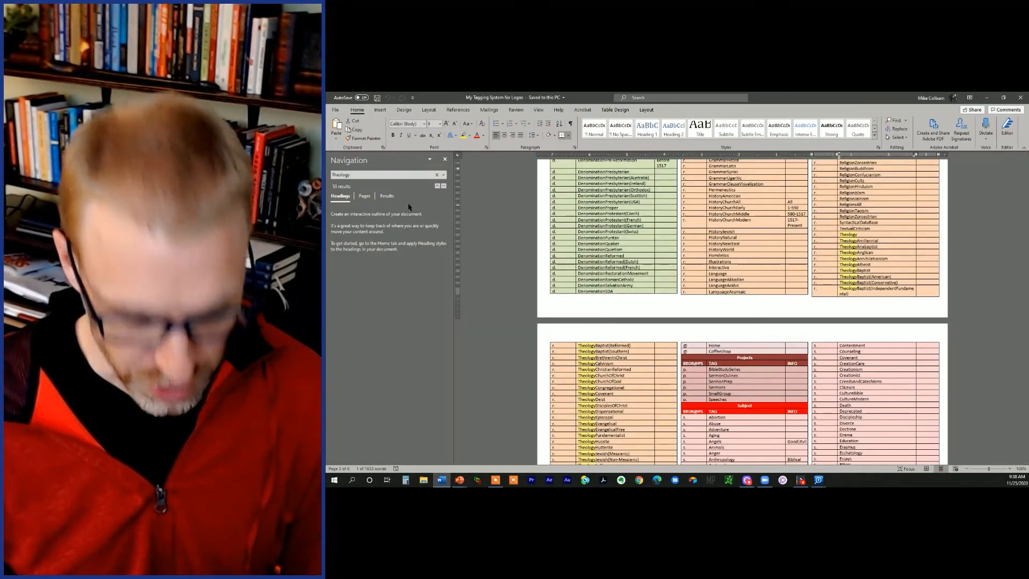
left_click(360, 174)
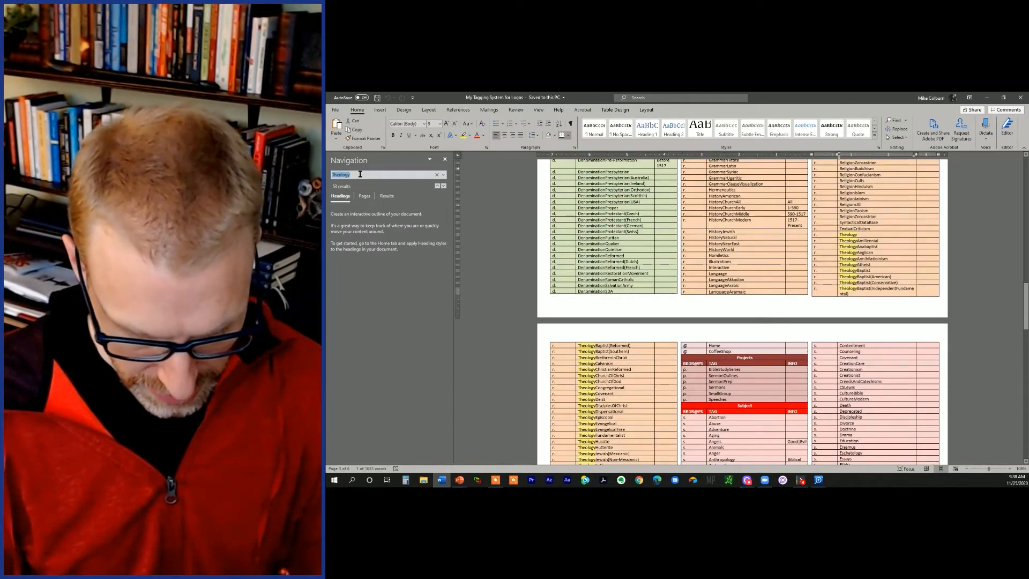
type("Jewish")
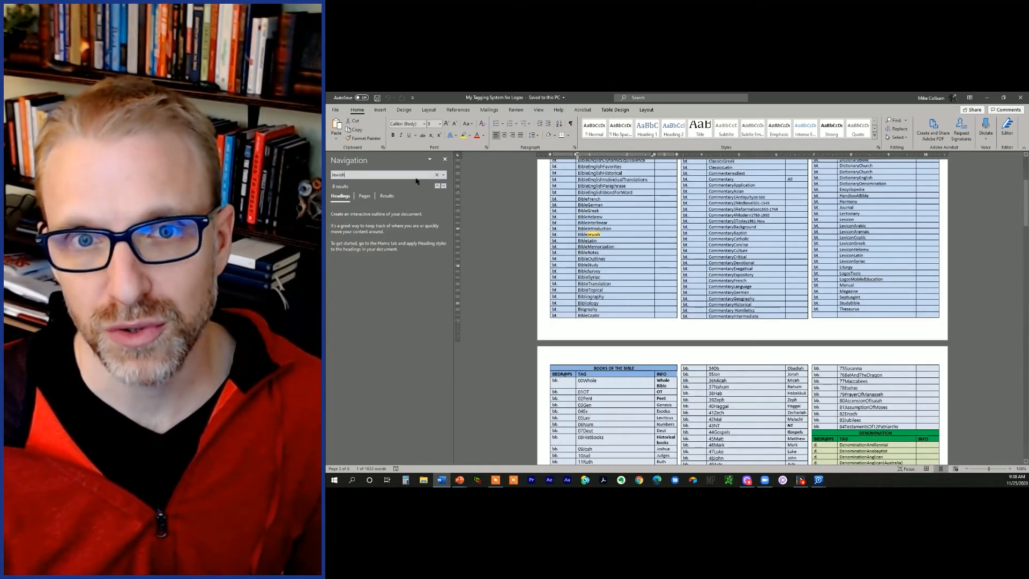
left_click(443, 186)
left_click(443, 186)
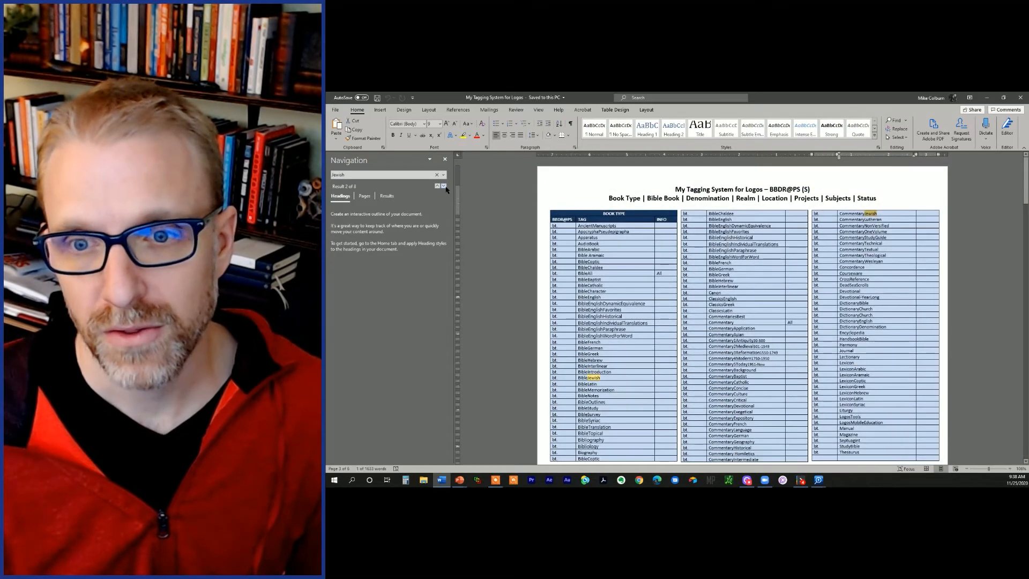
left_click(445, 186)
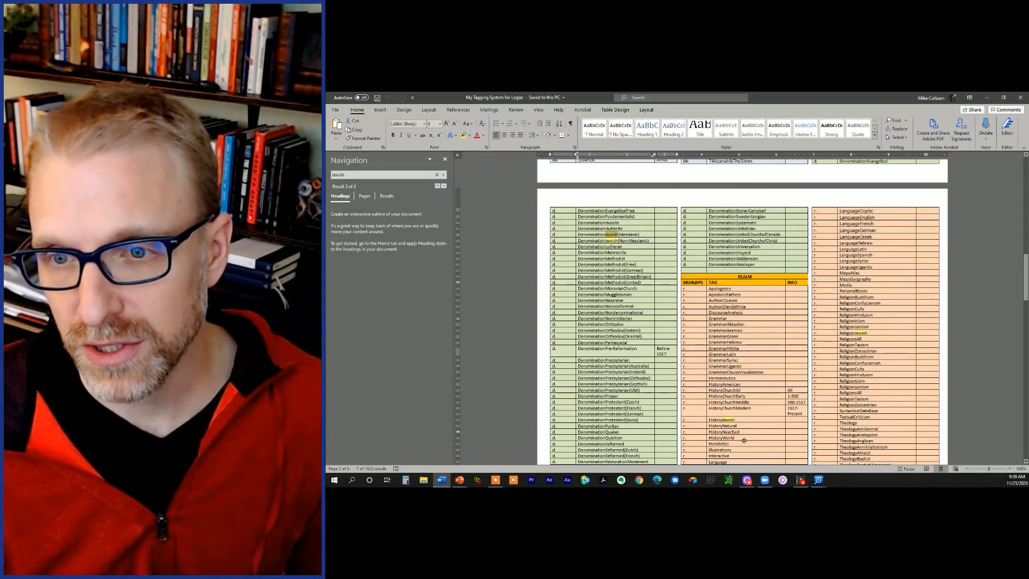
key("shift+F10")
key("Escape")
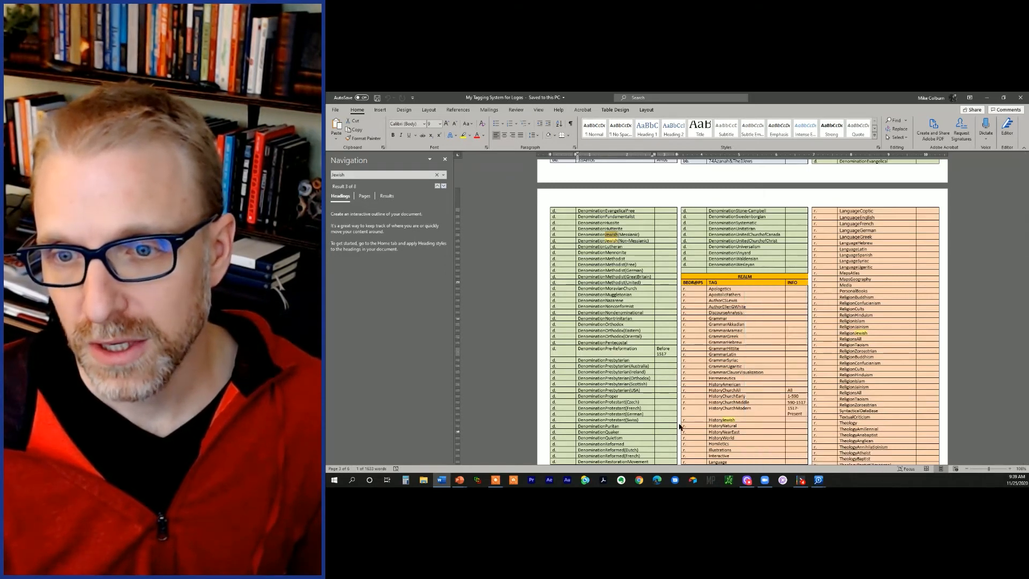
key("alt+Tab")
mouse_move(680, 422)
left_mouse_down()
mouse_move(744, 423)
mouse_move(679, 424)
left_mouse_up()
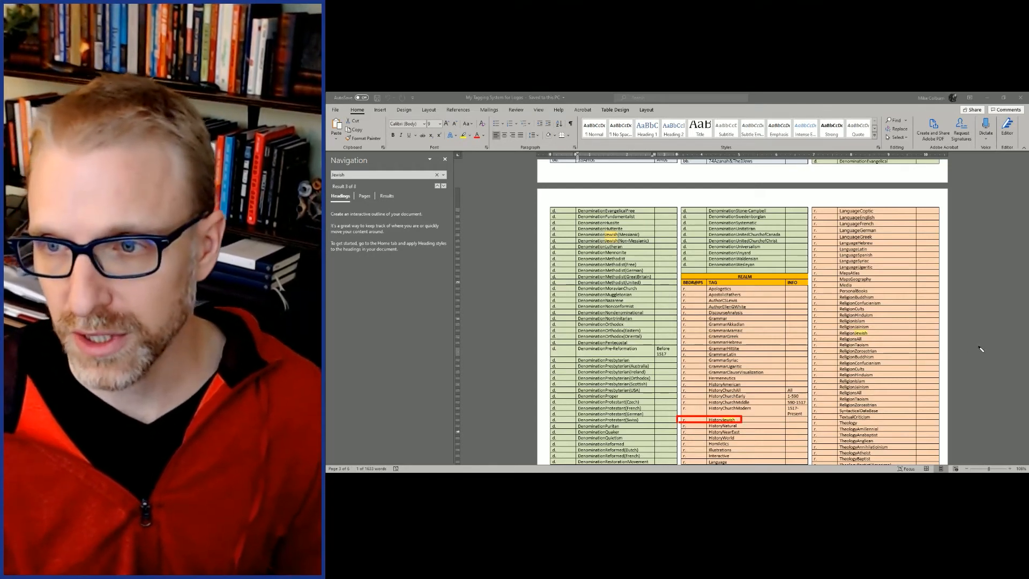
key("Escape")
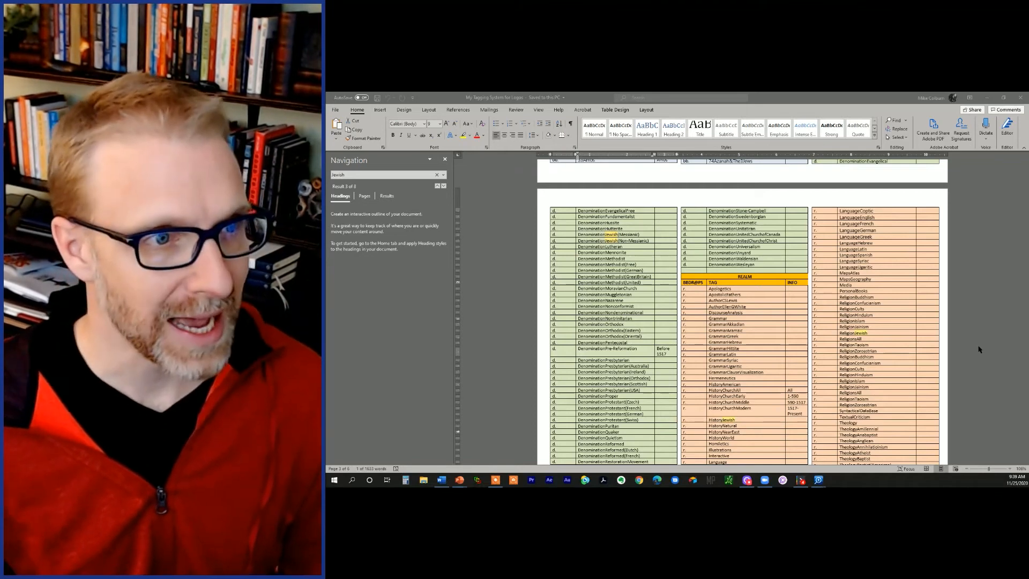
- Switch back to the Logos library and select all resources in the historyjewish community tag group
key("alt+Tab")
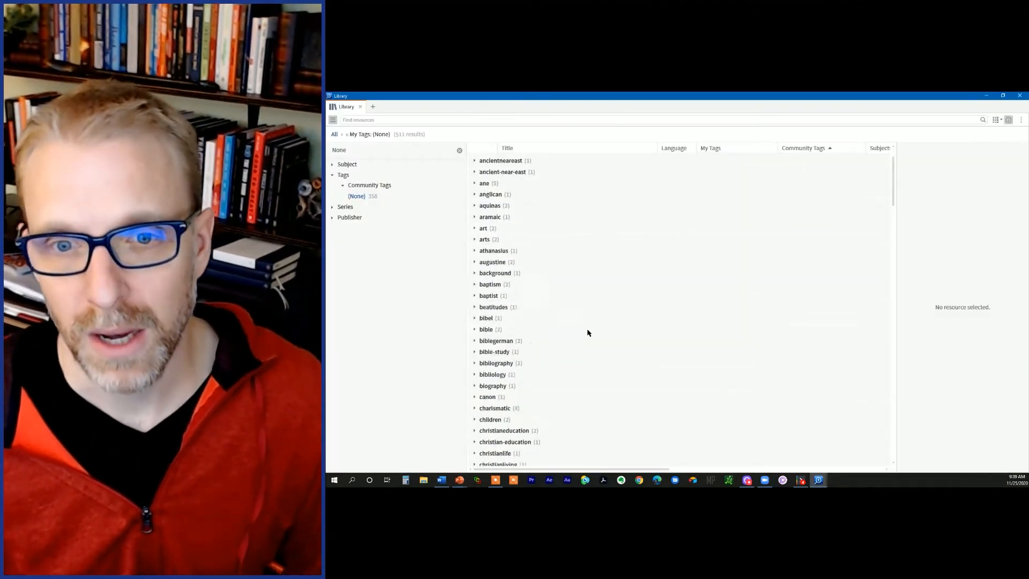
scroll(587, 332, "down", 15)
scroll(600, 357, "down", 3)
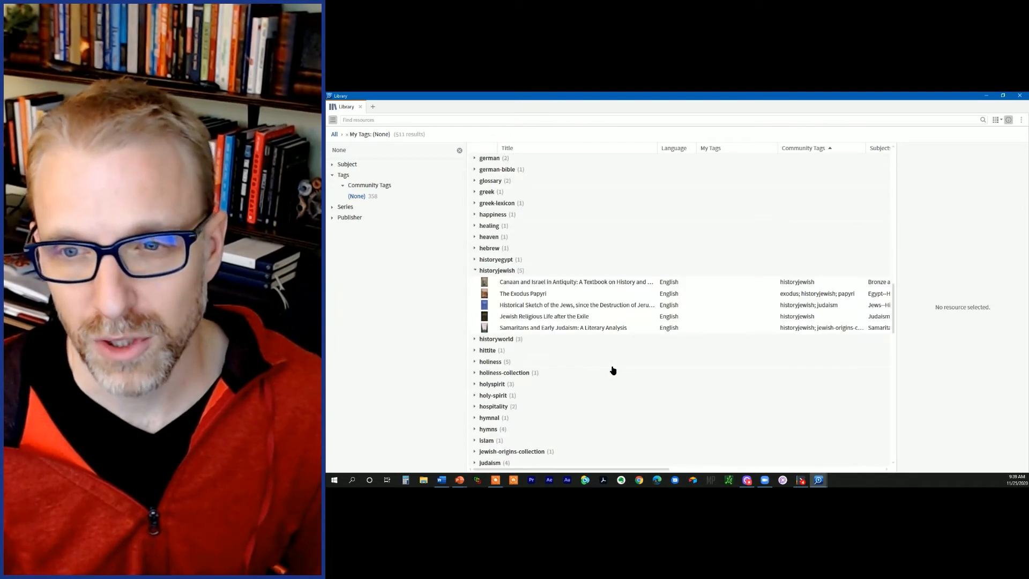
left_click(718, 285)
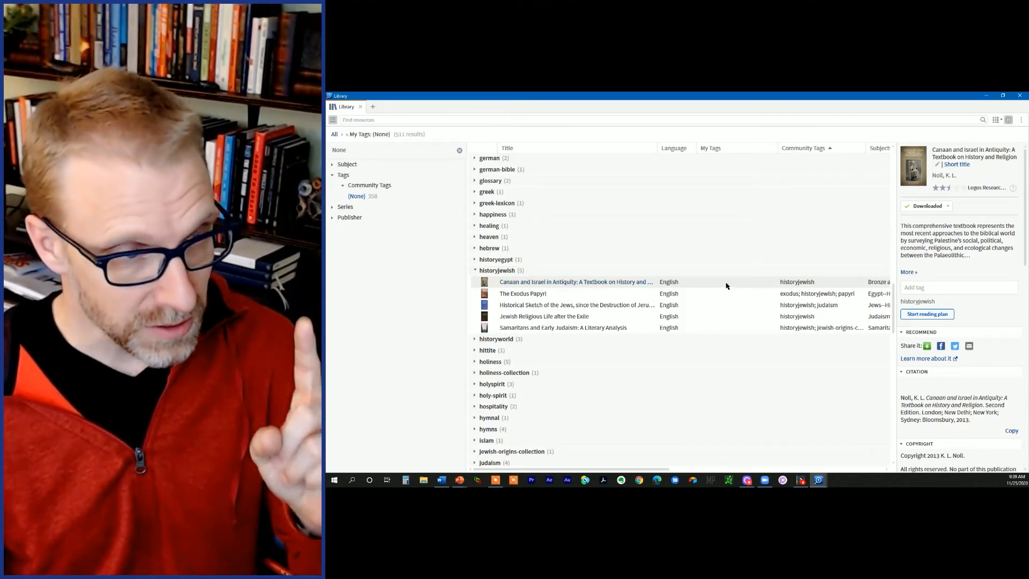
left_click(721, 331, "shift")
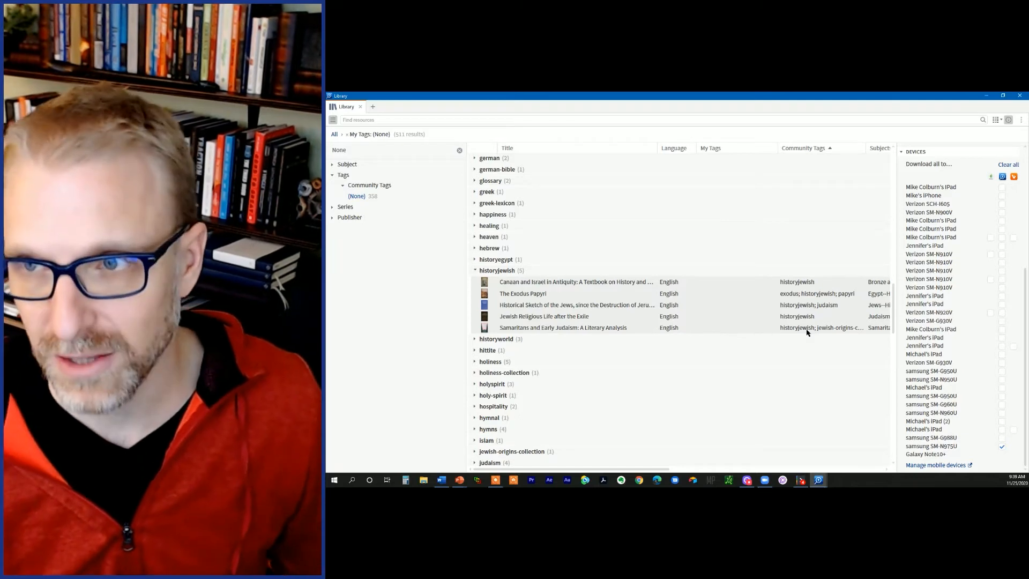
- Add the personal tag r.HistoryJewish to all the selected historyjewish resources at once
scroll(962, 277, "up", 3)
scroll(983, 197, "up", 2)
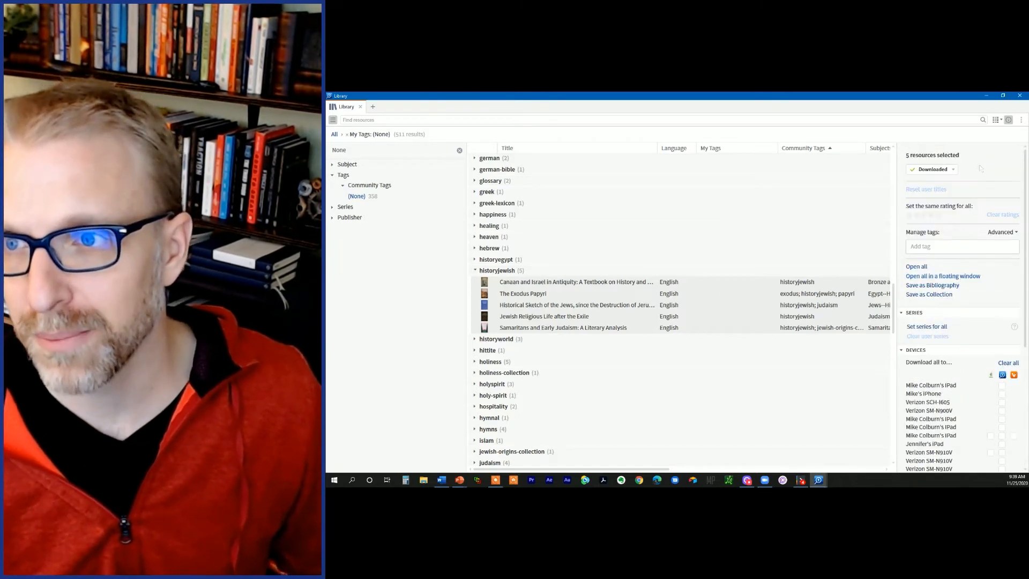
mouse_move(907, 148)
left_mouse_down()
mouse_move(965, 148)
mouse_move(906, 165)
left_mouse_up()
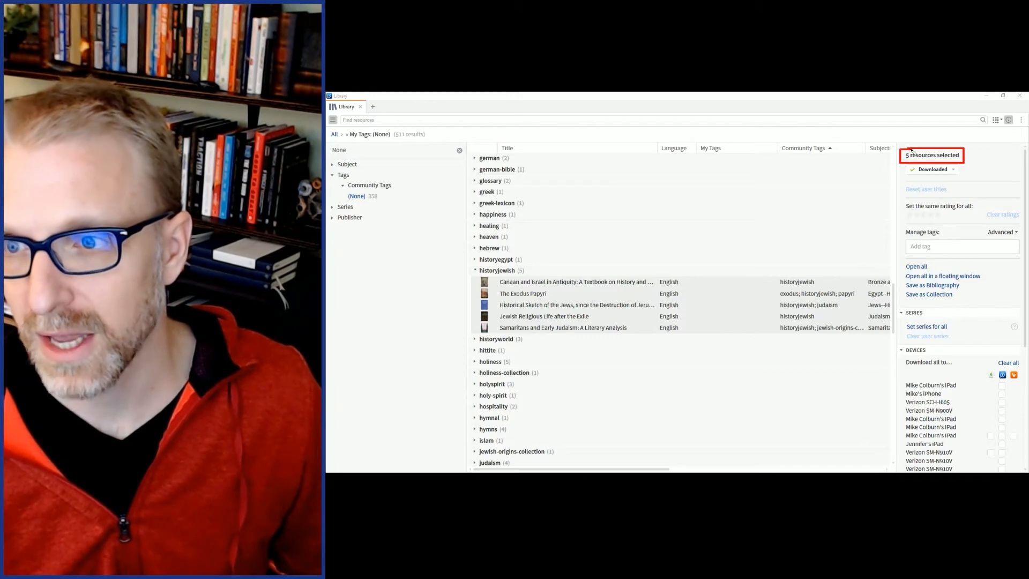
key("Escape")
scroll(976, 163, "down", 3)
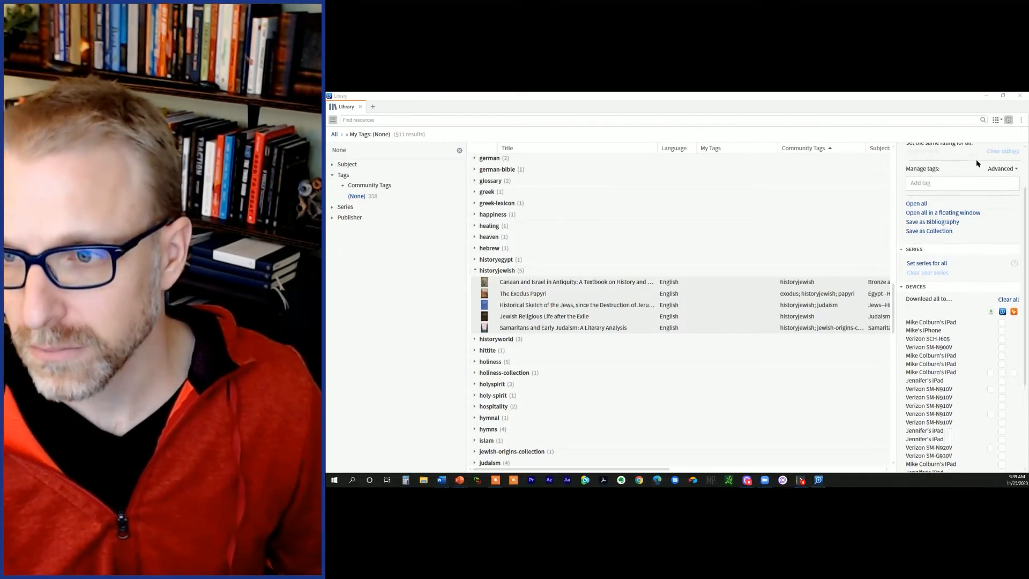
scroll(967, 209, "up", 3)
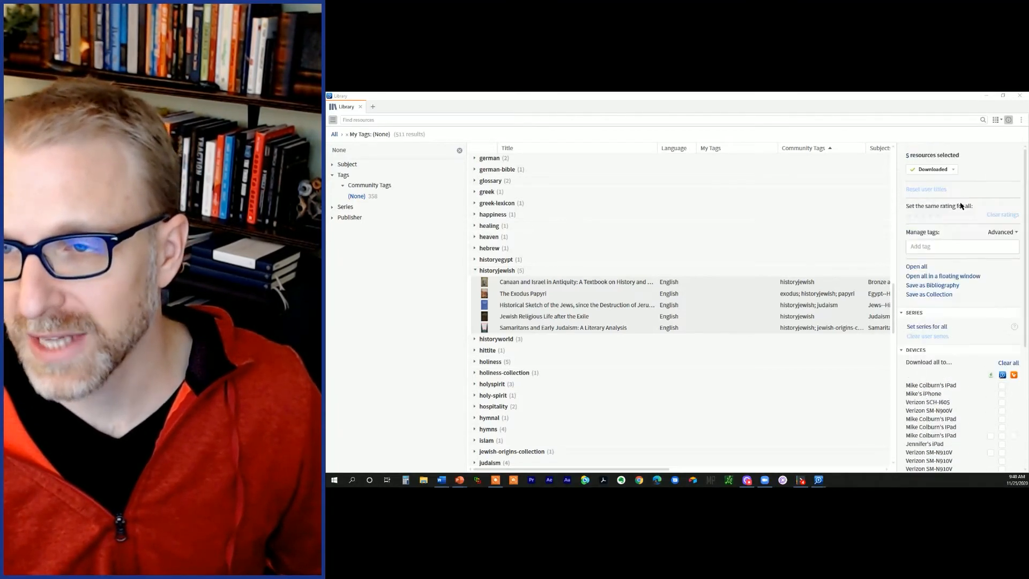
left_click(933, 248)
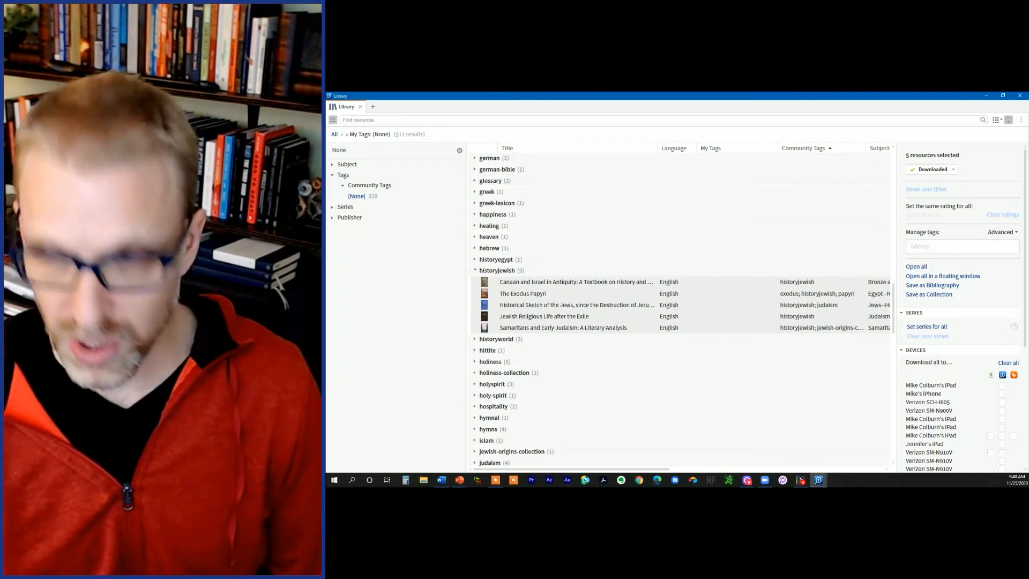
type("r.HistoryJe")
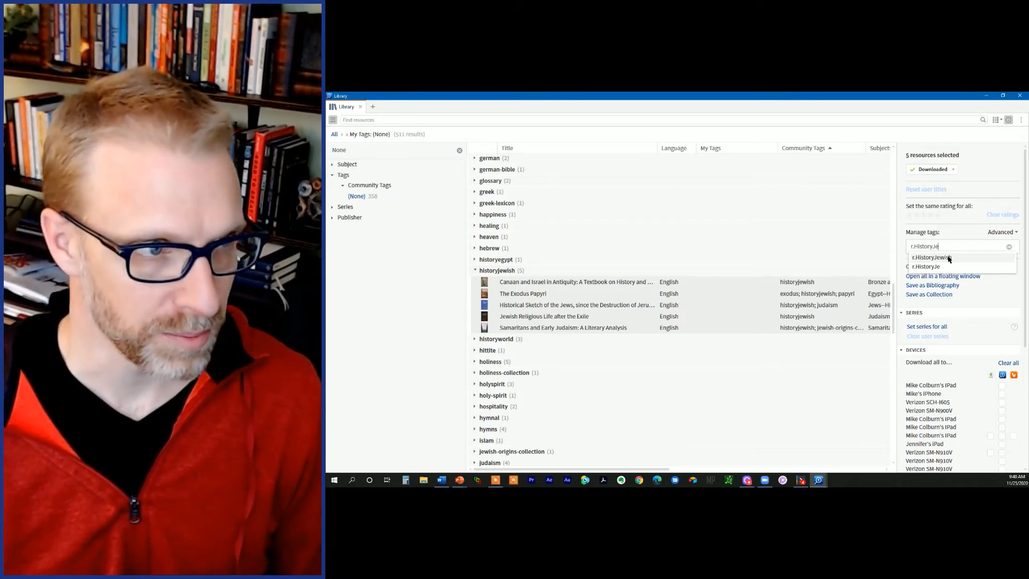
left_click(948, 258)
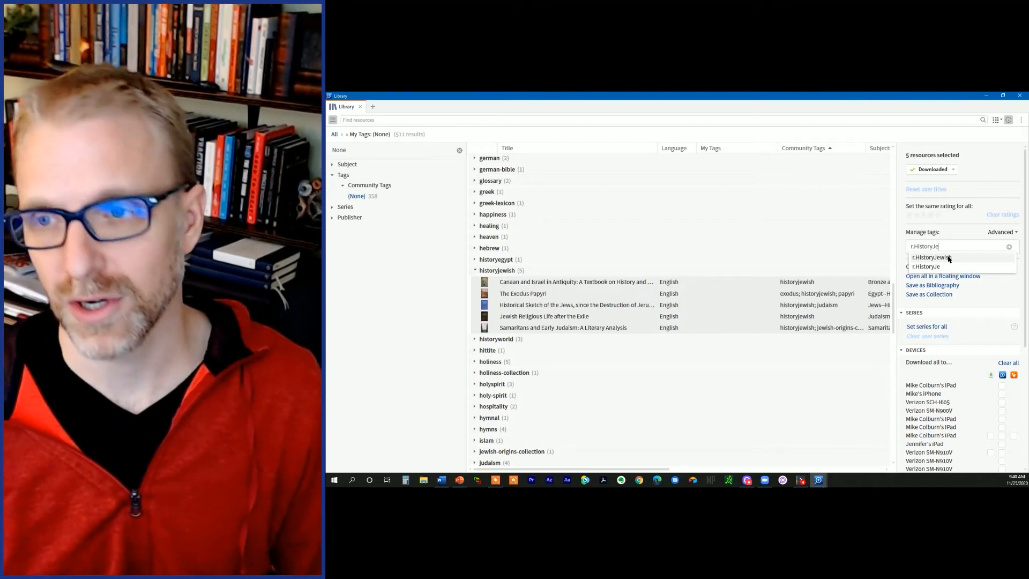
left_click(948, 258)
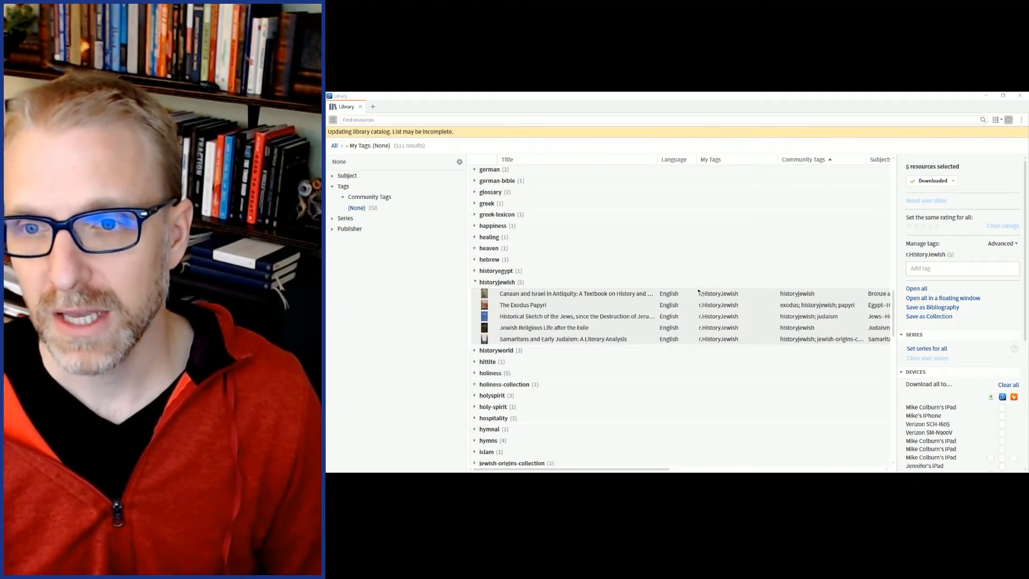
mouse_move(709, 288)
left_mouse_down()
mouse_move(749, 291)
mouse_move(749, 352)
mouse_move(688, 351)
mouse_move(690, 290)
left_mouse_up()
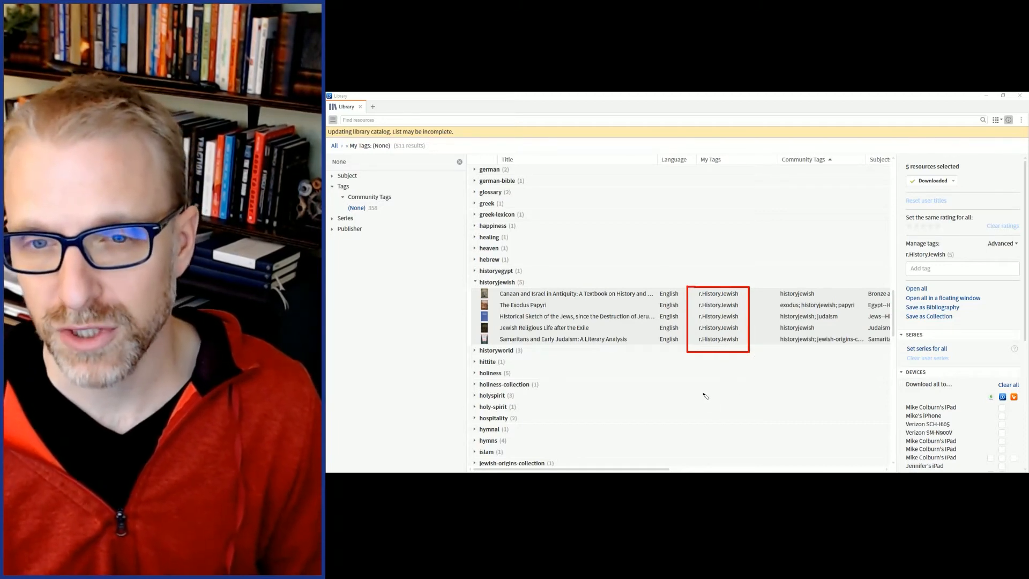
key("Escape")
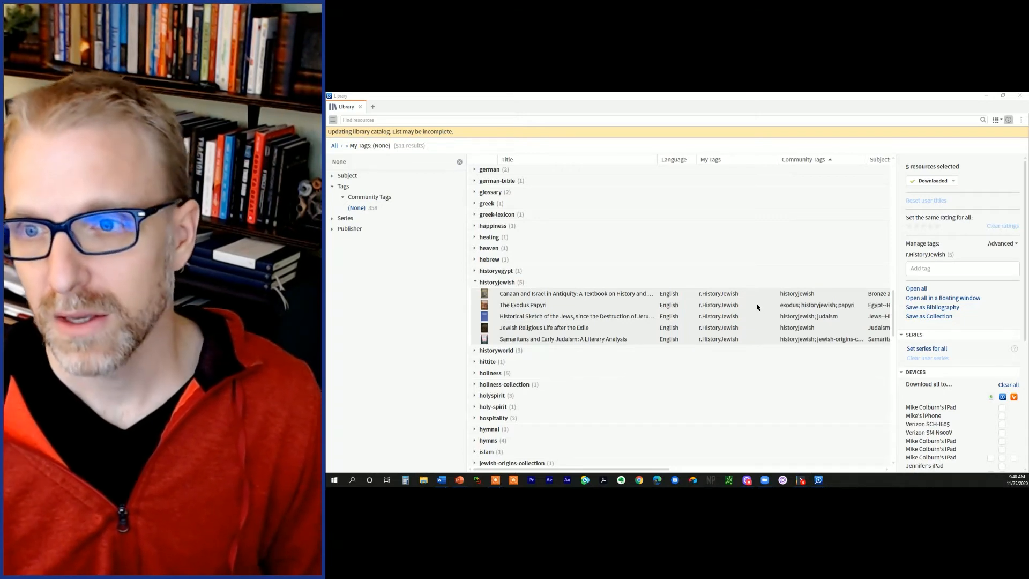
- Select only The Exodus Papyri and add the personal tag bb.04Ex to it
left_click(562, 311)
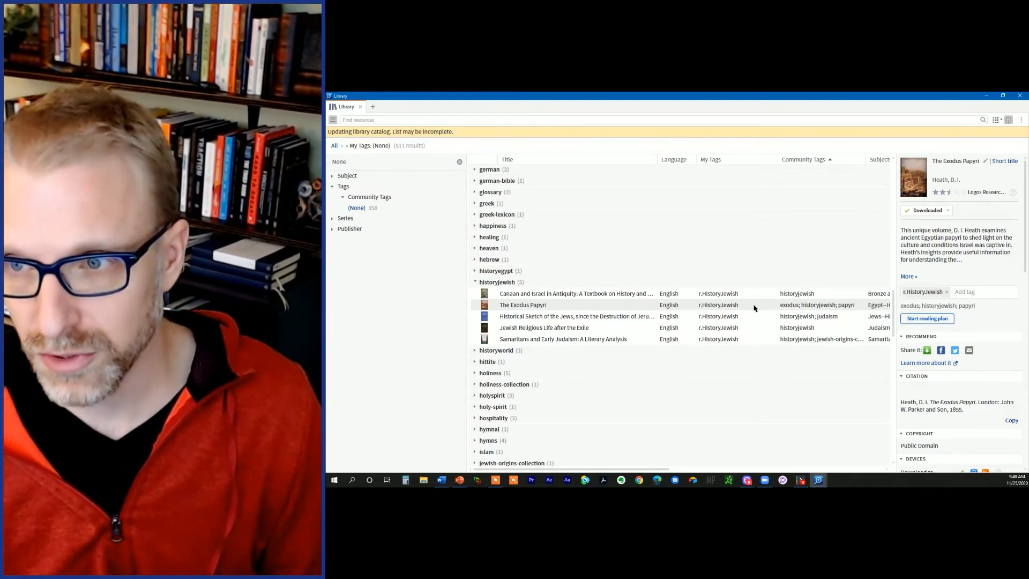
mouse_move(943, 309)
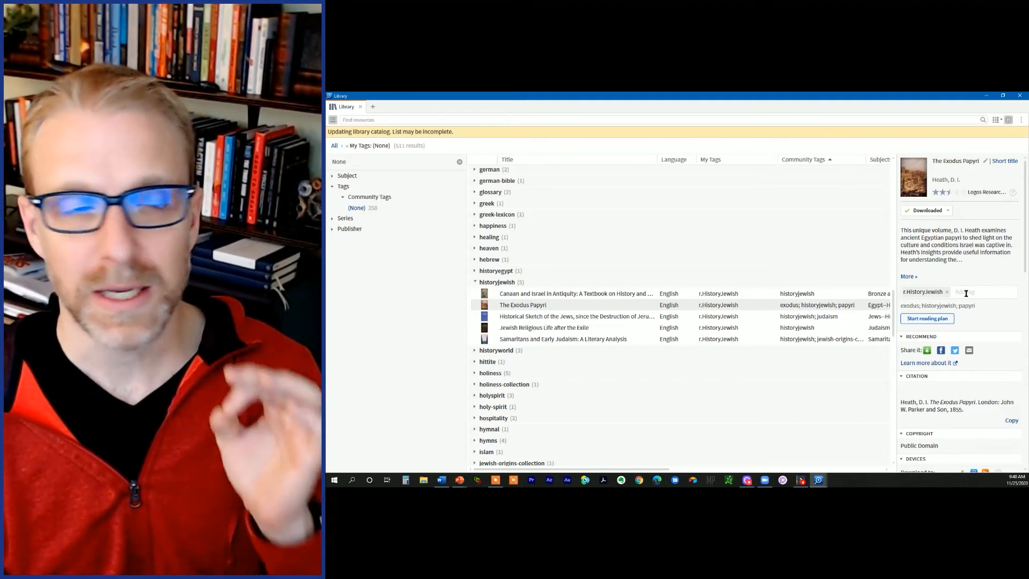
left_click(966, 292)
type("b")
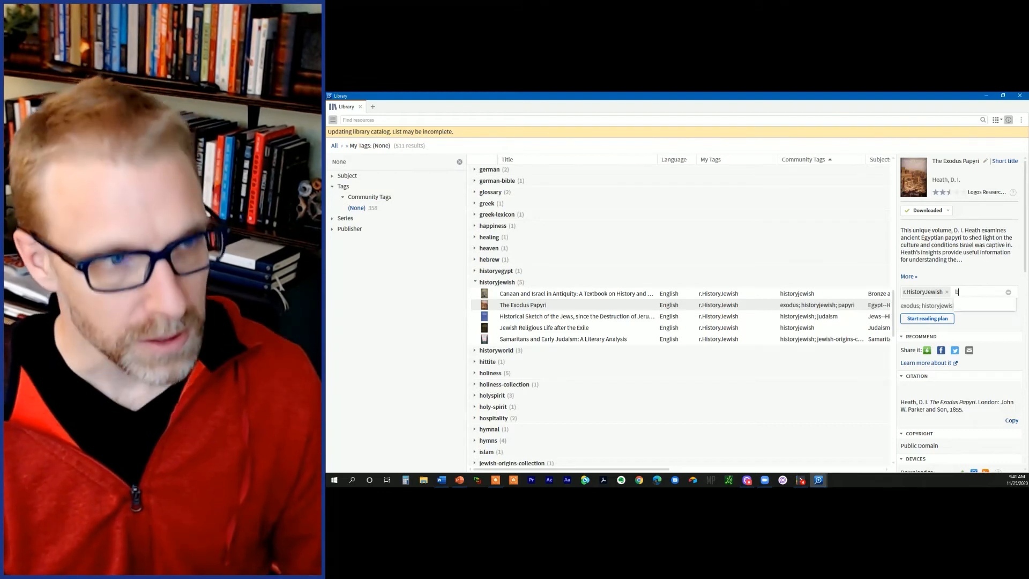
type("b")
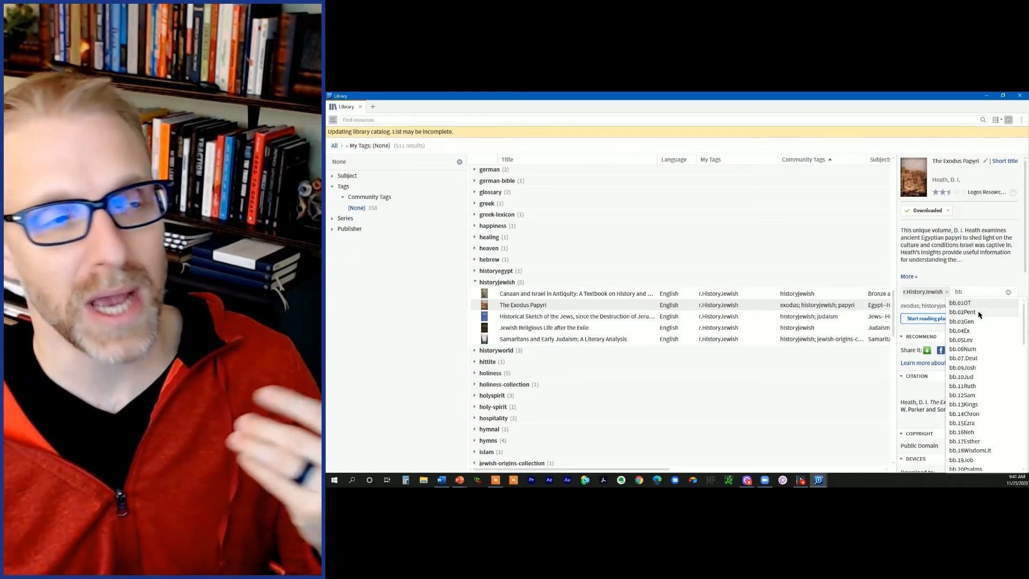
type(".")
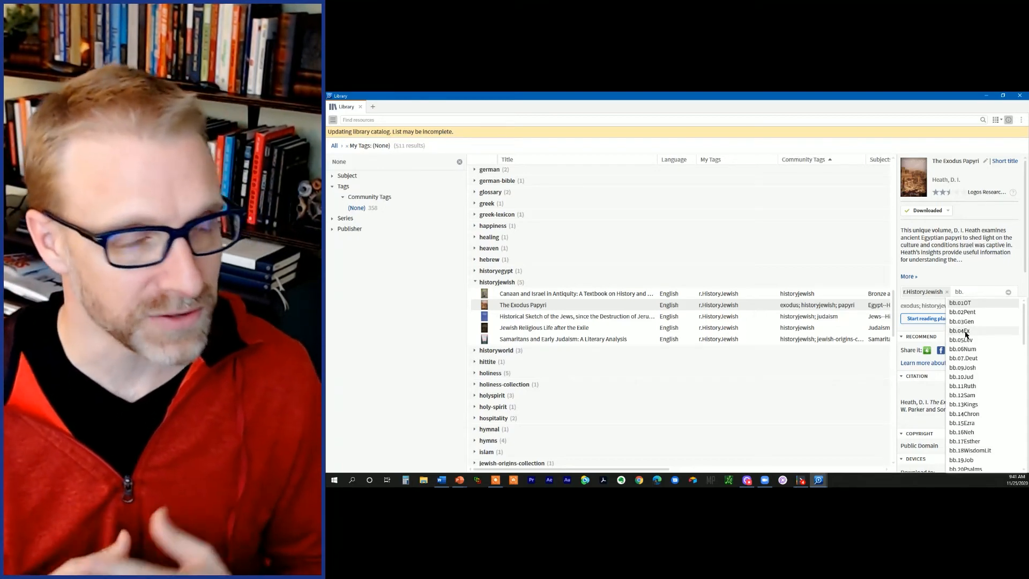
left_click(965, 332)
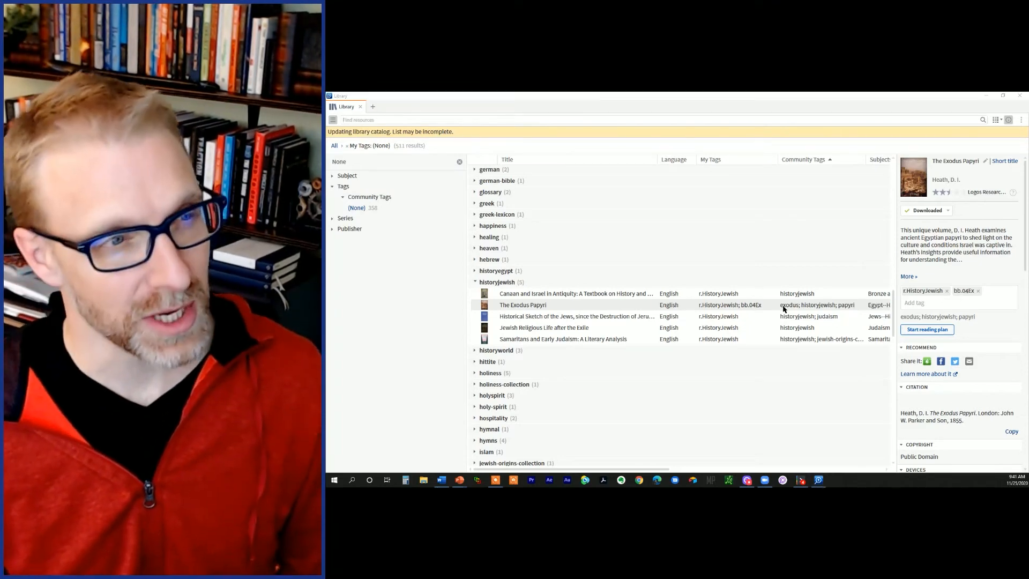
- Switch to the Word tagging document and search for "Papyri" to find the matching tag and its prefix
key("alt+Tab")
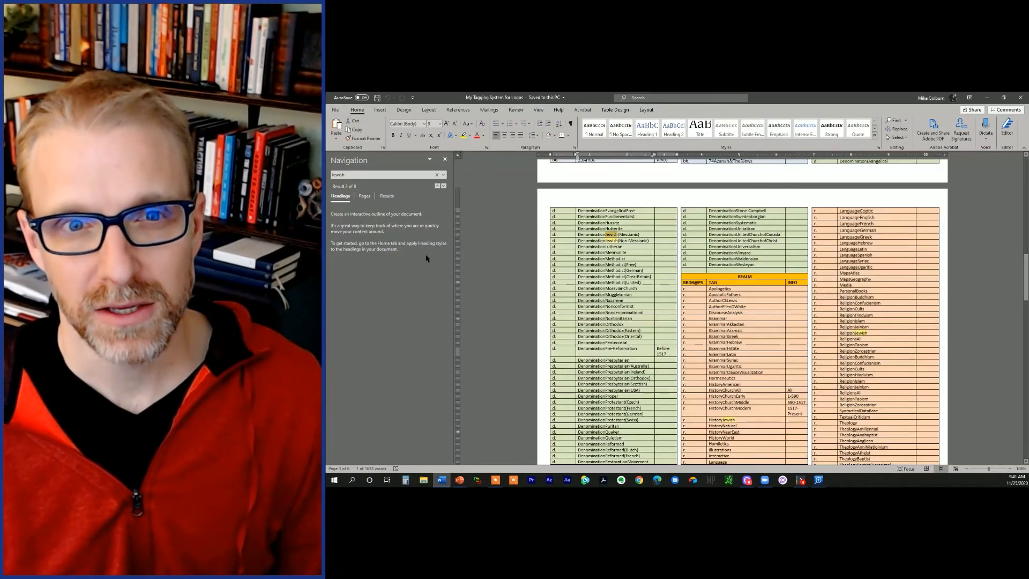
key("BackSpace")
key("BackSpace")
key("BackSpace")
key("BackSpace")
key("BackSpace")
key("BackSpace")
type("Pa")
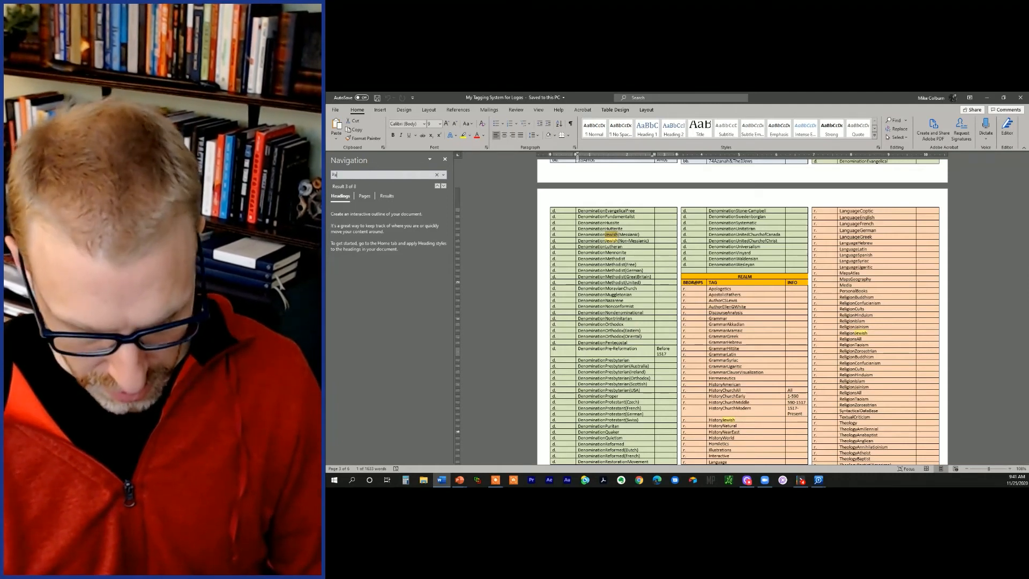
type("py")
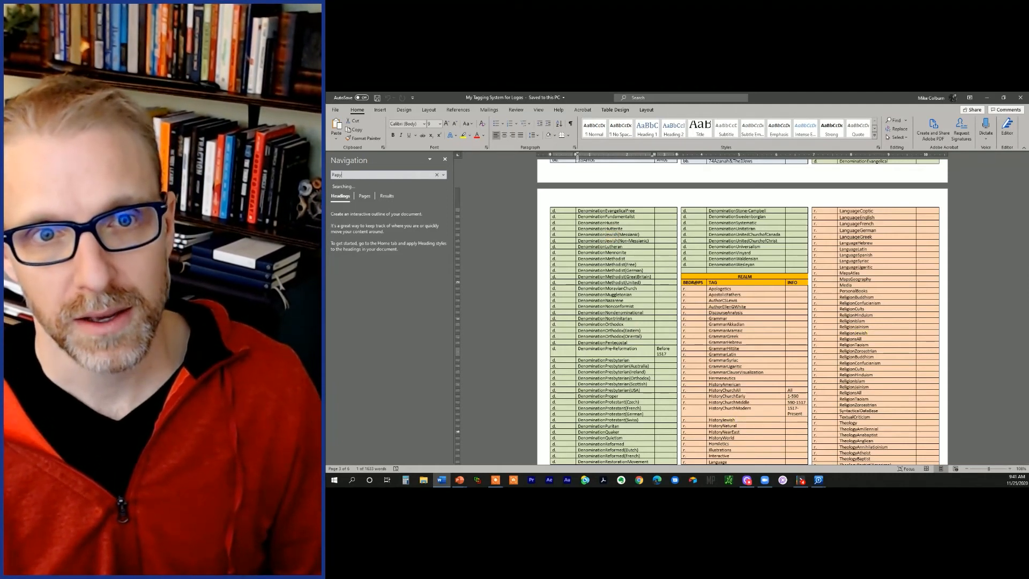
type("ri")
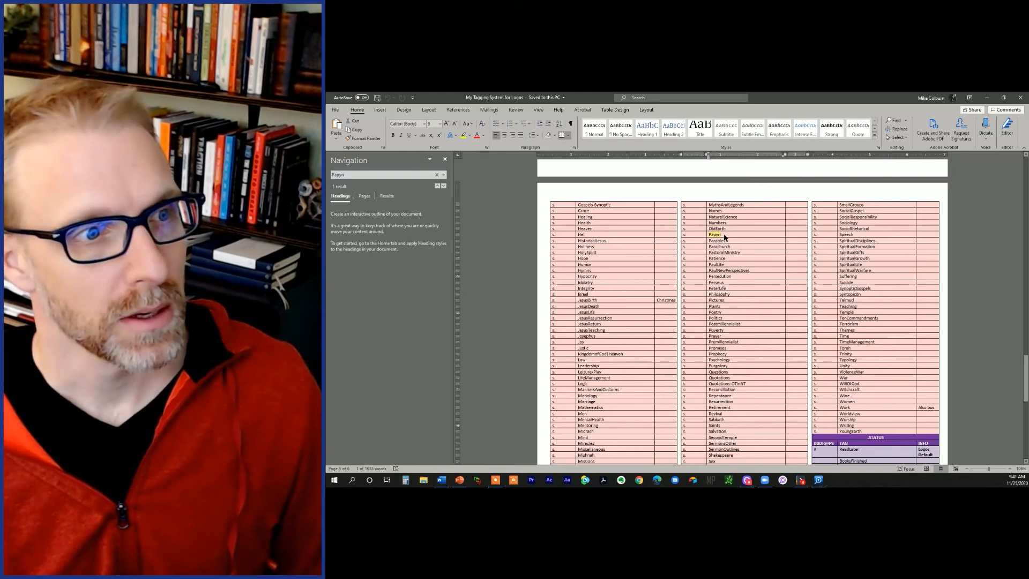
- Switch back to the Logos library and add the personal tag s.Papyri to The Exodus Papyri
key("alt+Tab")
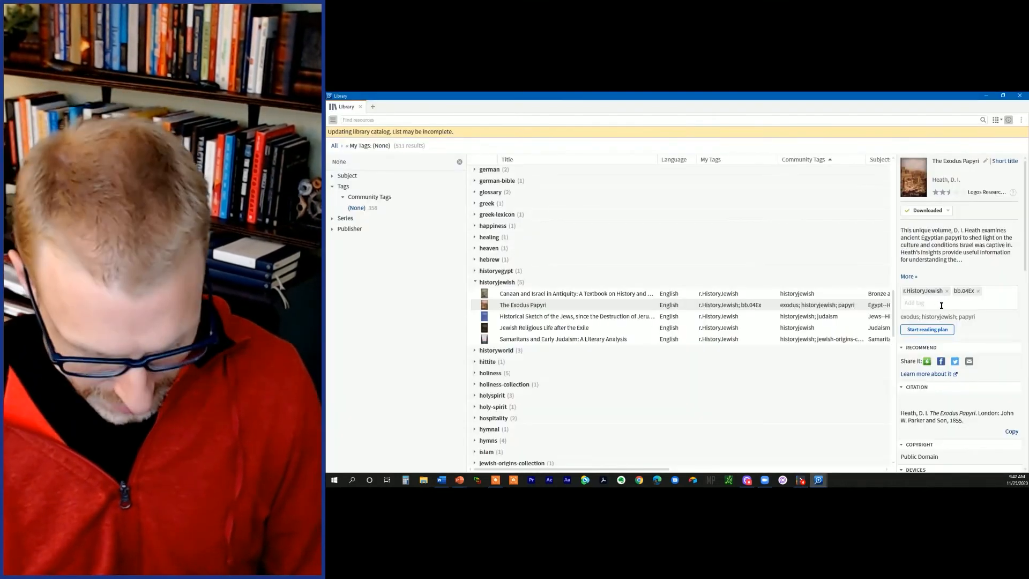
left_click(941, 305)
type("s.")
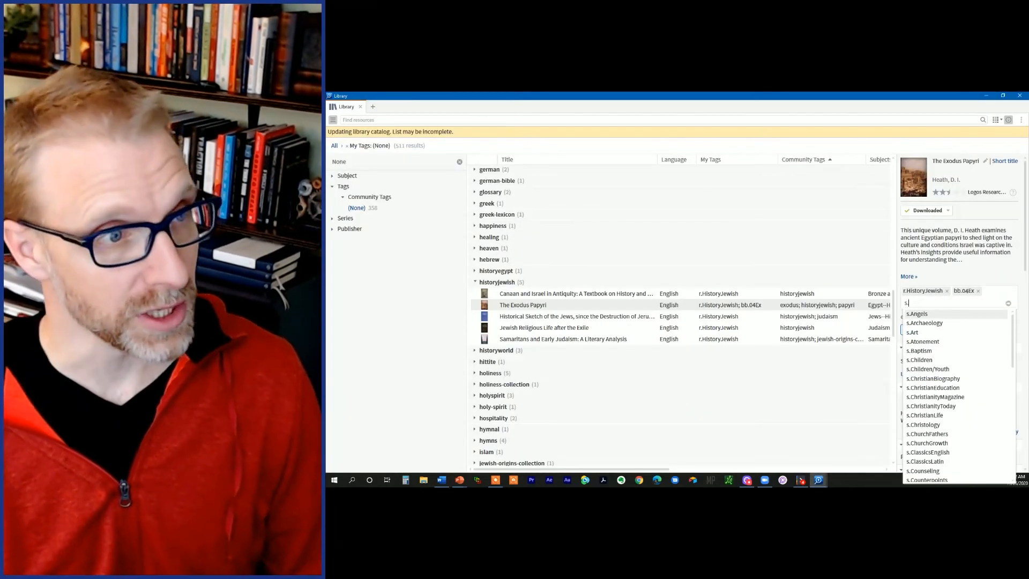
type("Papy")
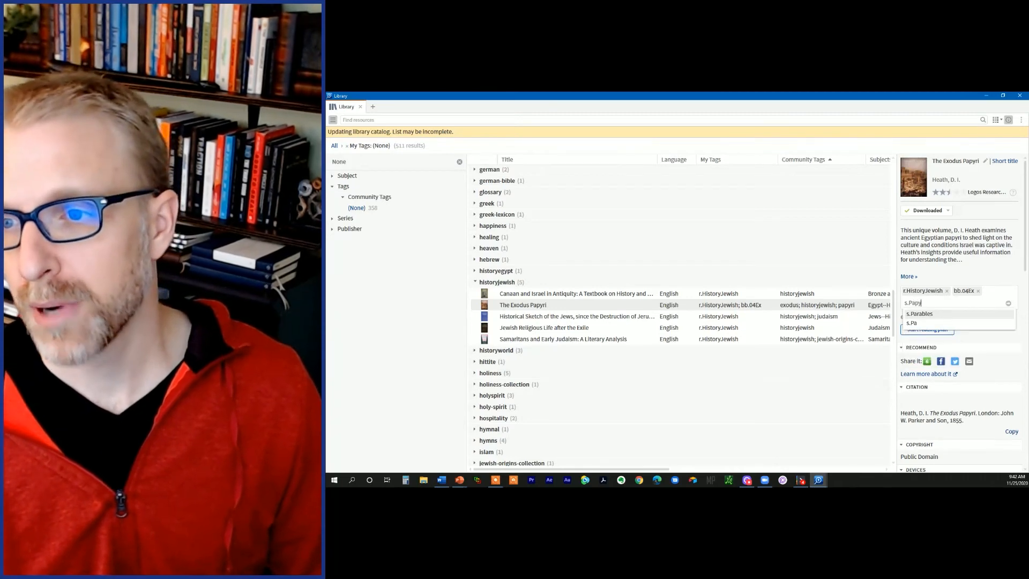
type("ri")
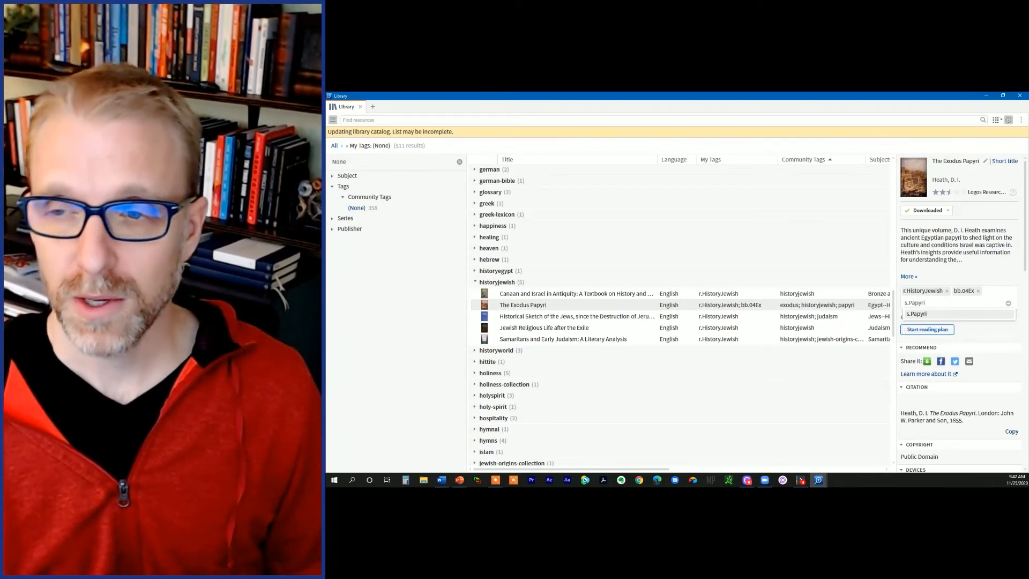
key("Return")
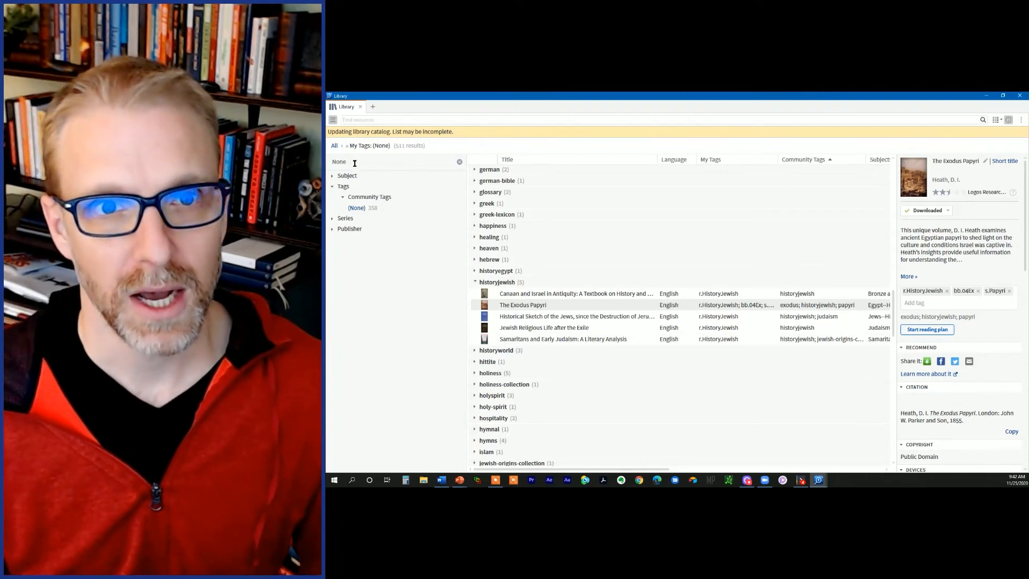
- Remove the My Tags: (None) filter and group the whole library by My Tags instead of community tags
left_click(348, 146)
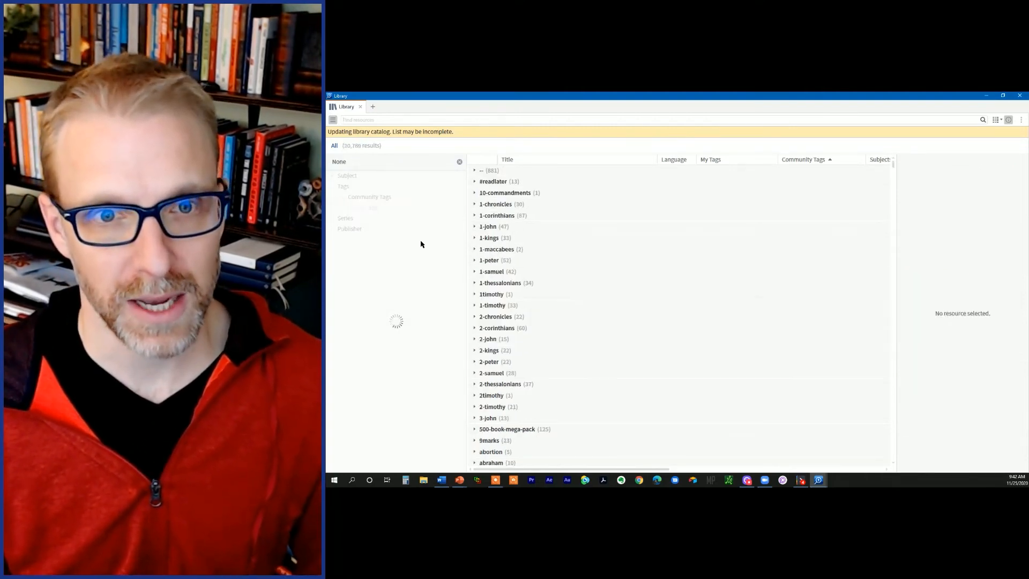
left_click(837, 161)
left_click(810, 161)
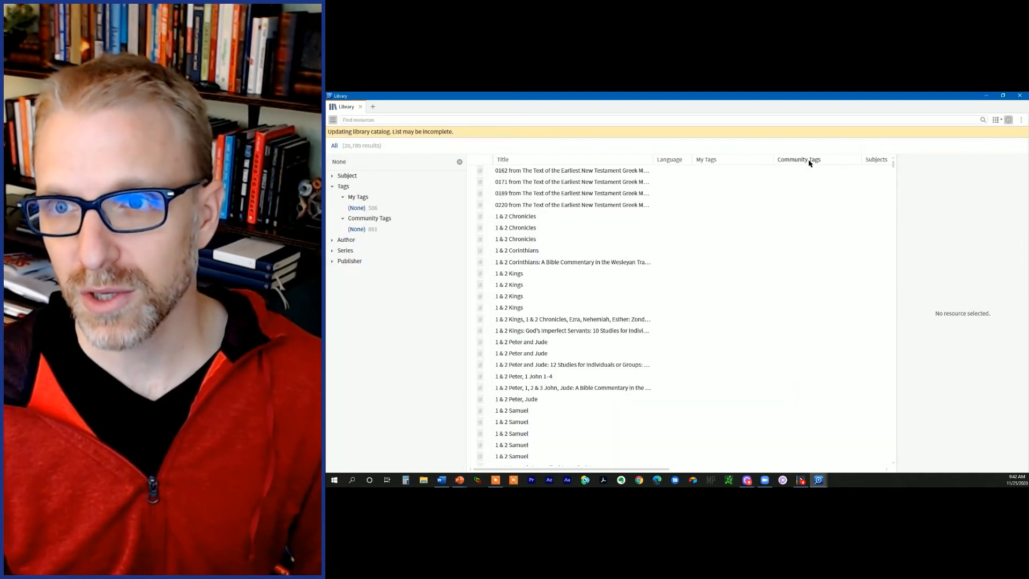
left_click(725, 161)
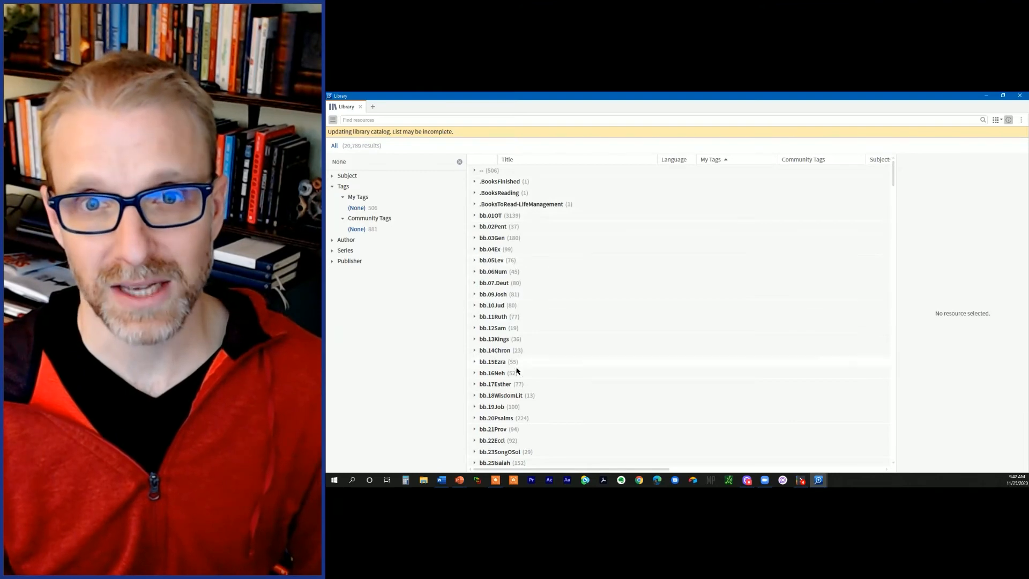
- Look through the list of personal tag groups in the library
scroll(517, 380, "down", 3)
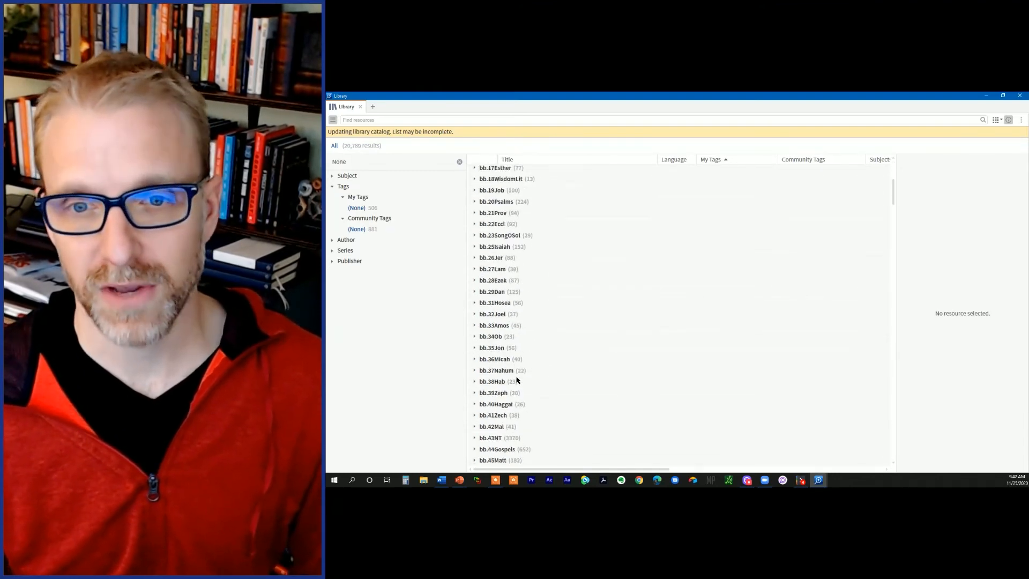
scroll(517, 379, "up", 3)
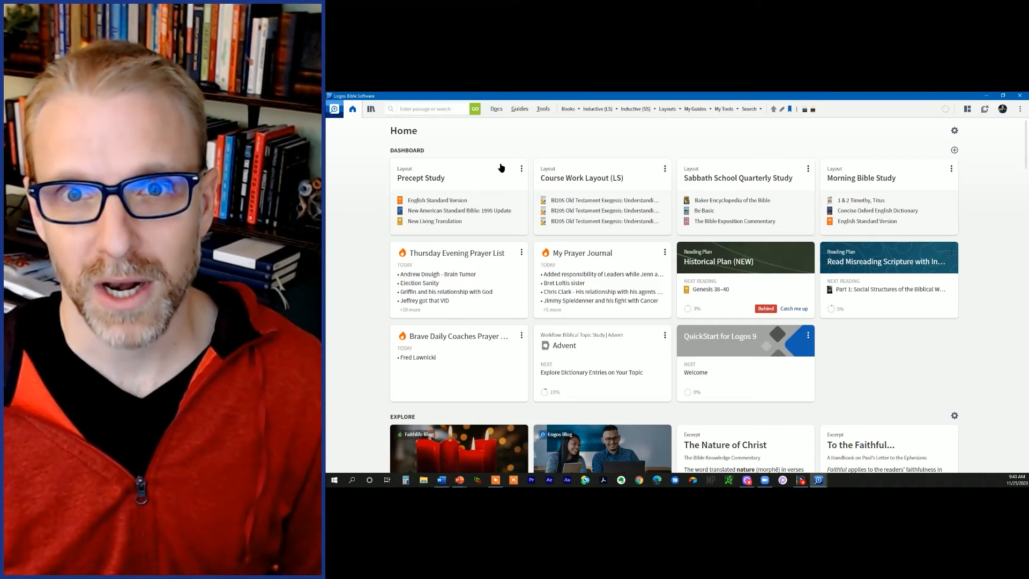
- Open a Basic search, limit it to resources with the personal tag mytag:bb.03Gen, and search for "Spirit"
left_click_drag(391, 109, 487, 174)
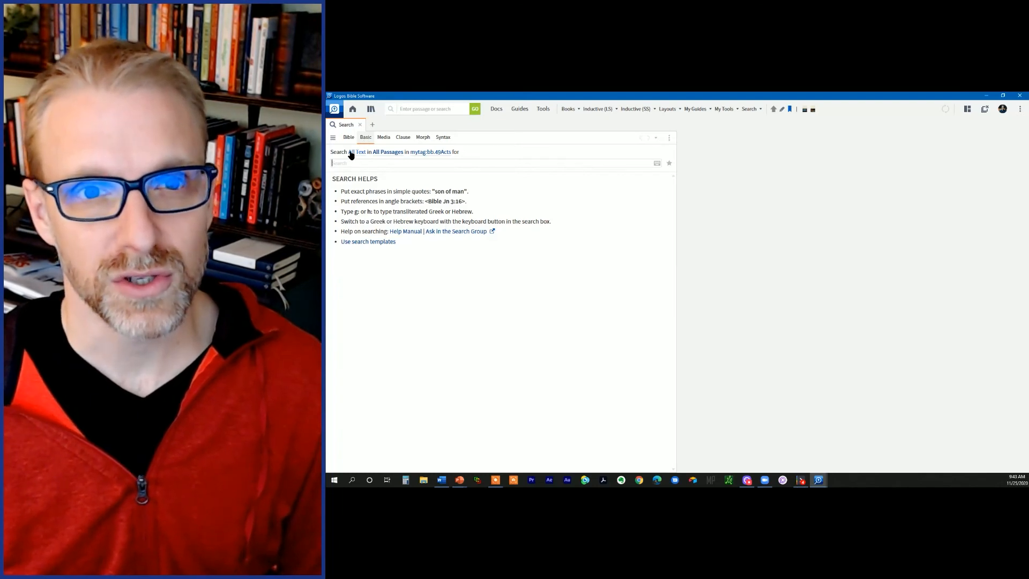
left_click(436, 153)
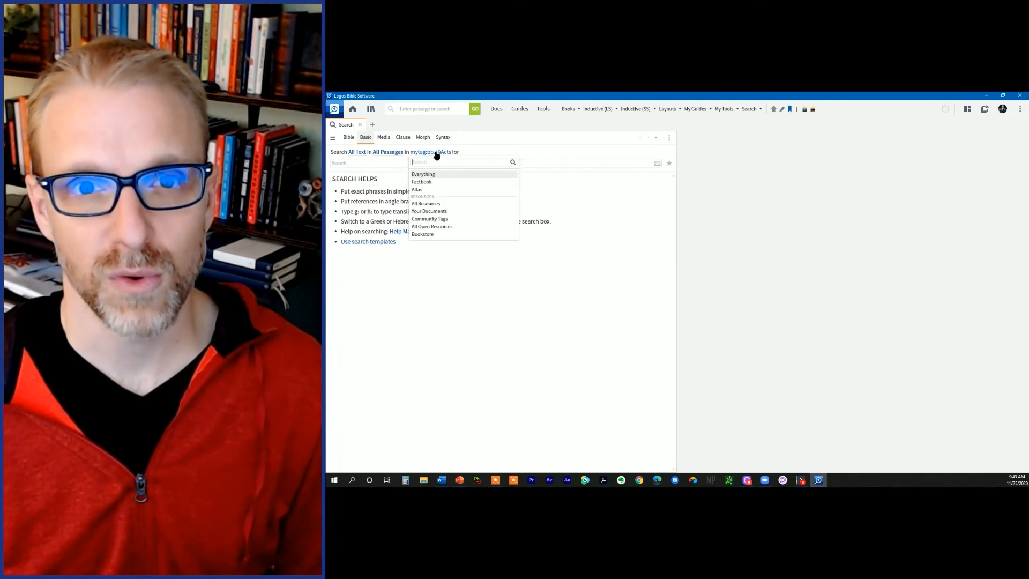
type("myt")
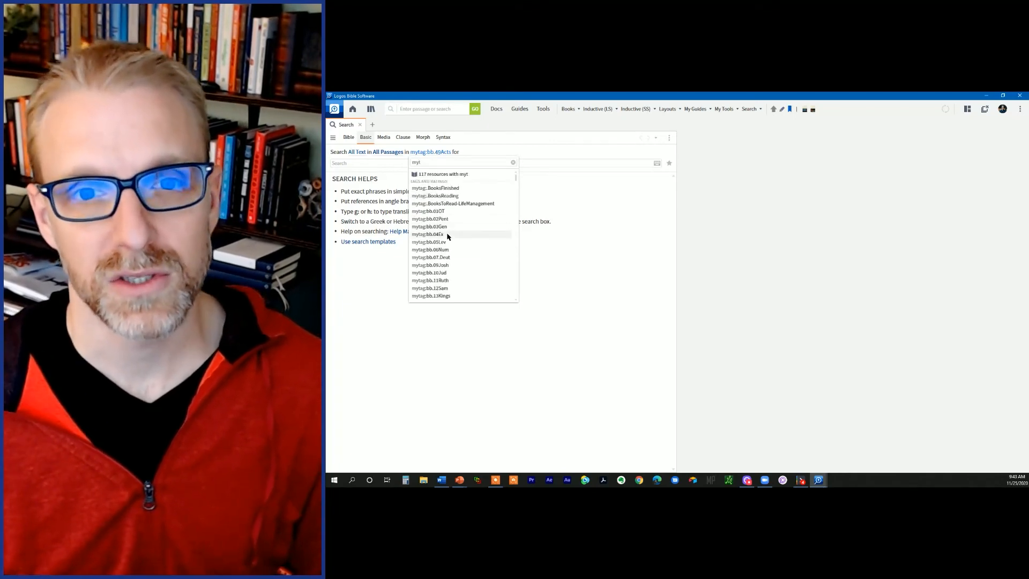
left_click(452, 227)
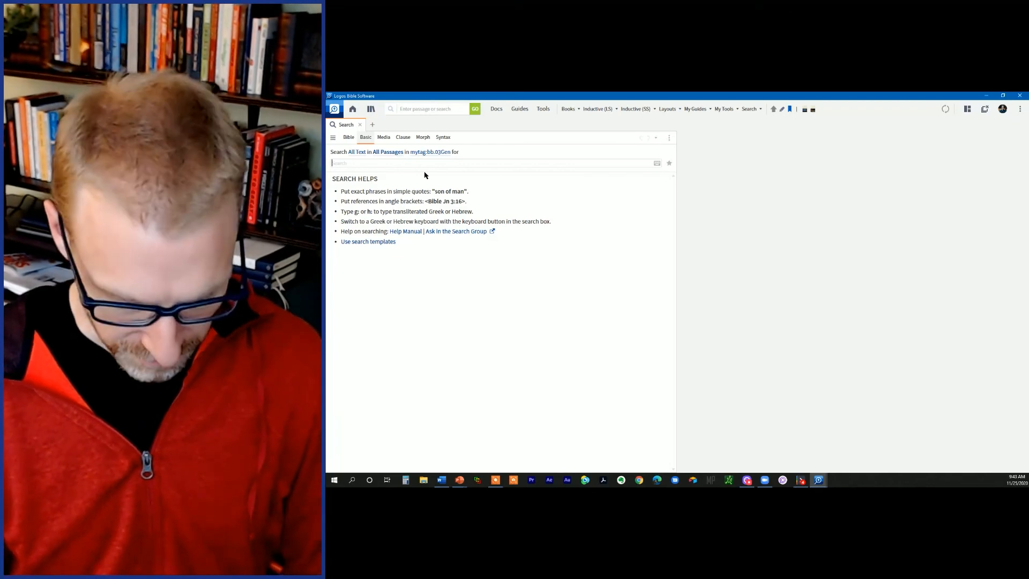
type("Spirit")
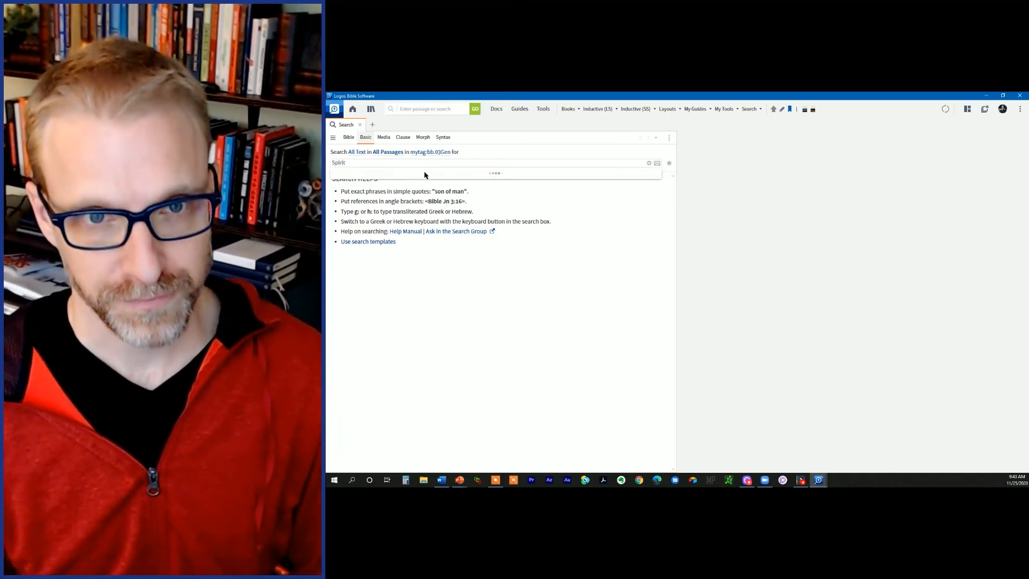
key("Return")
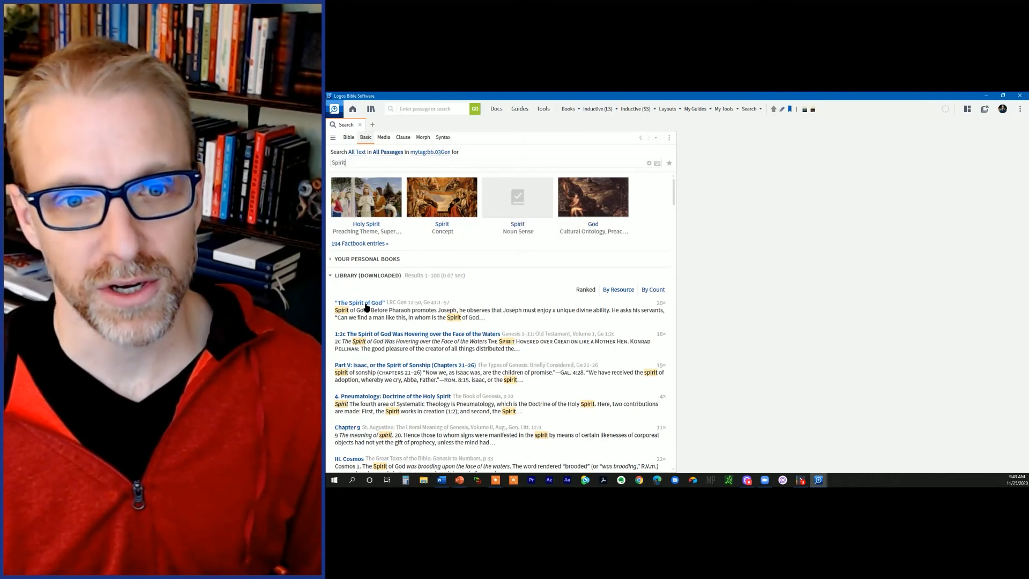
- Open the search result "The Spirit of God", check the personal tags in that resource's information, and return to the article text
mouse_move(367, 308)
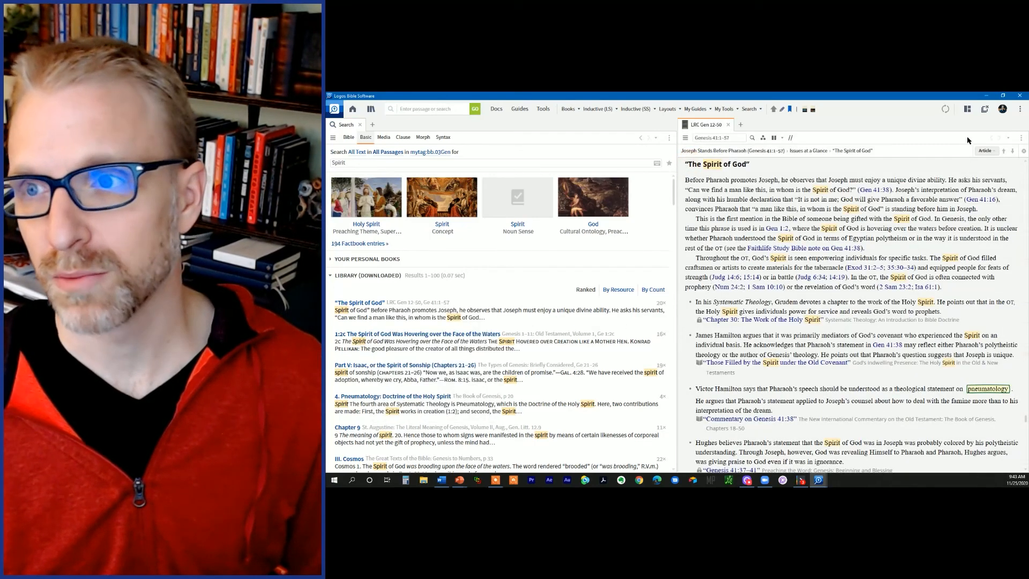
left_click(1021, 138)
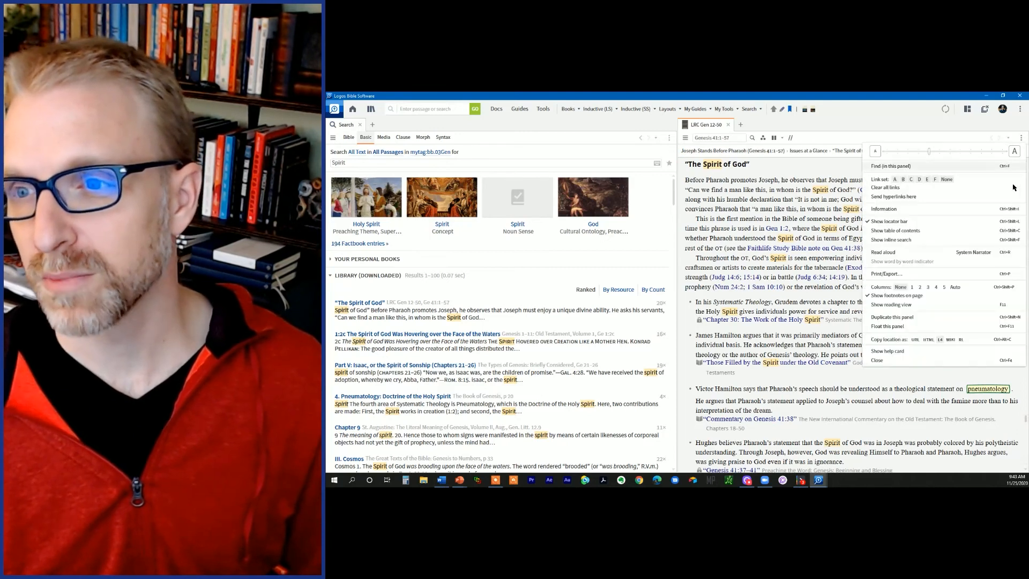
left_click(906, 210)
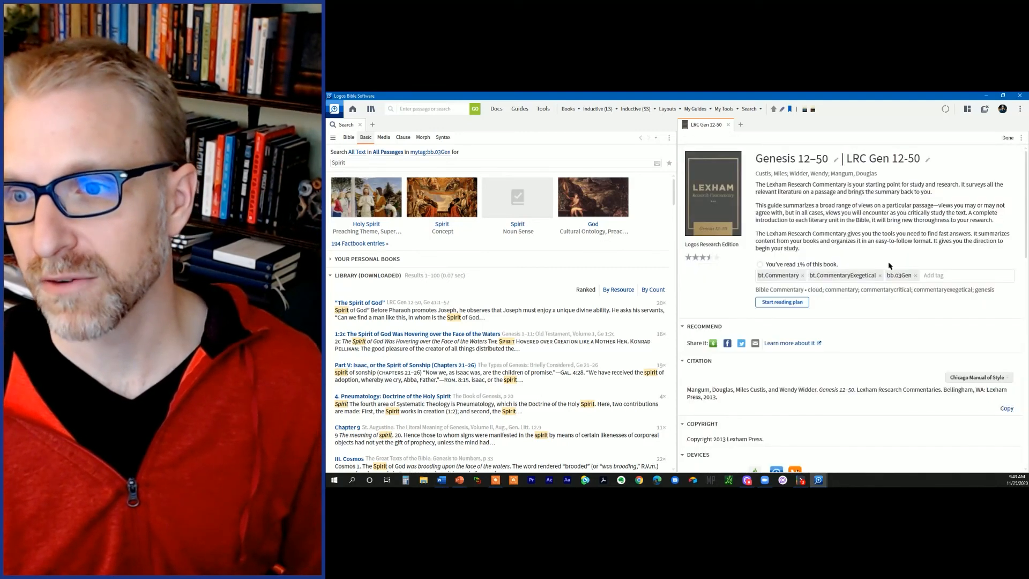
key("ctrl+2")
mouse_move(880, 265)
left_mouse_down()
mouse_move(881, 285)
mouse_move(929, 286)
mouse_move(896, 262)
mouse_move(874, 262)
left_mouse_up()
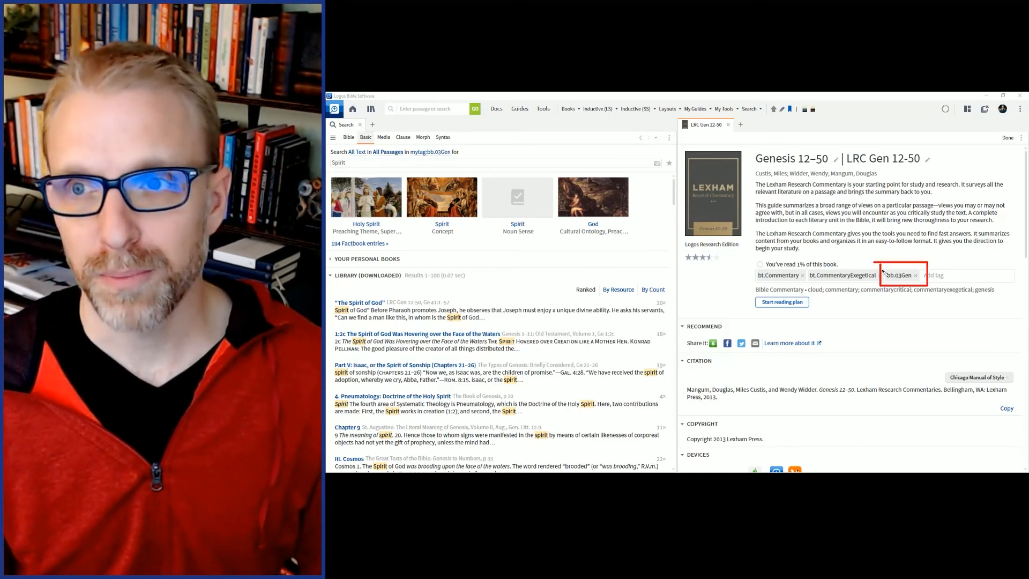
key("Escape")
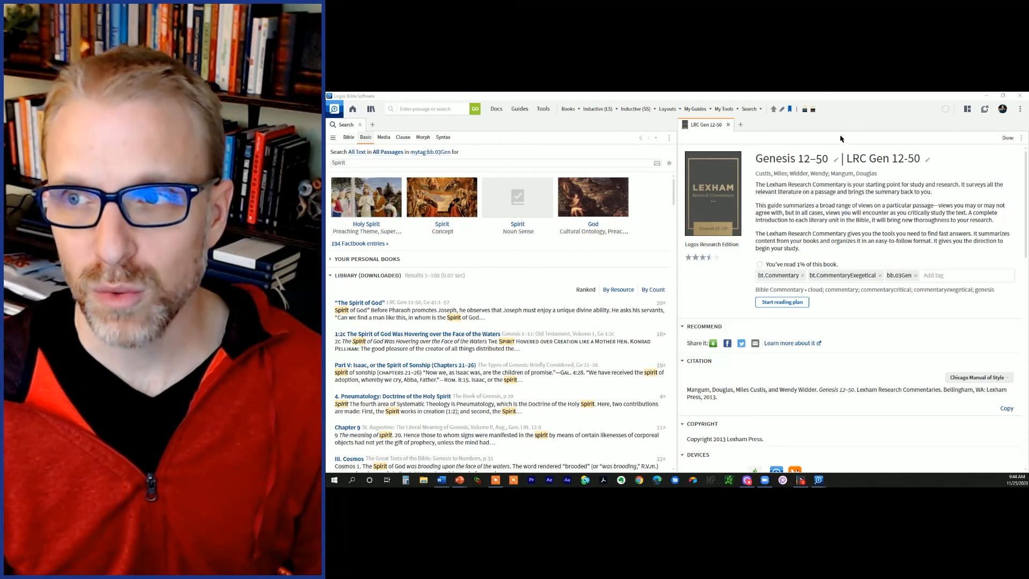
left_click(1006, 139)
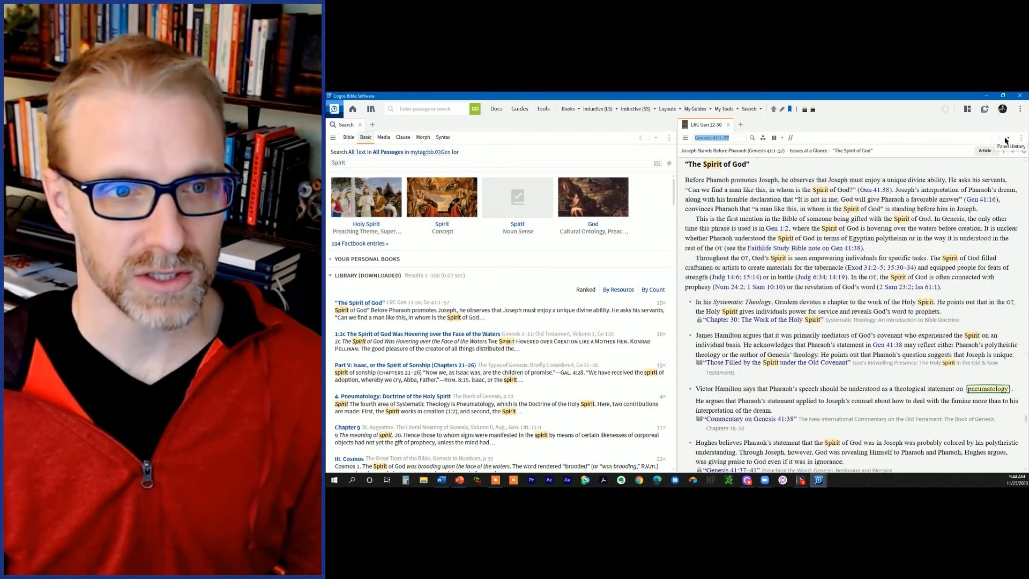